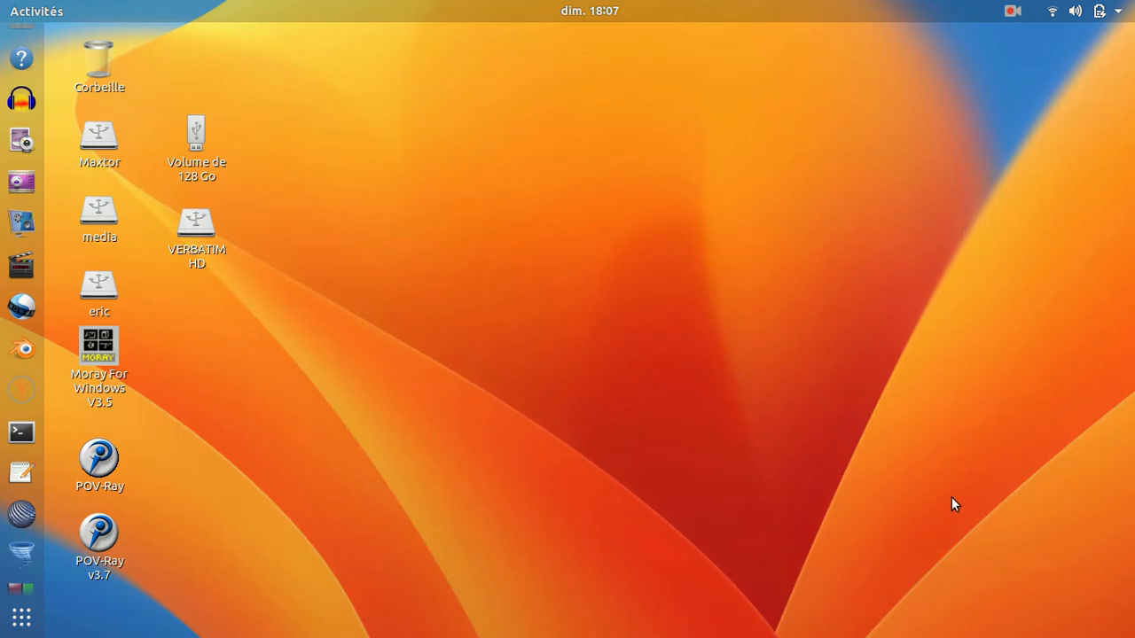
Launch MakeHuman and shift the model's gender to about 76% male.
{"action": "left_click", "coordinate": [19, 398]}
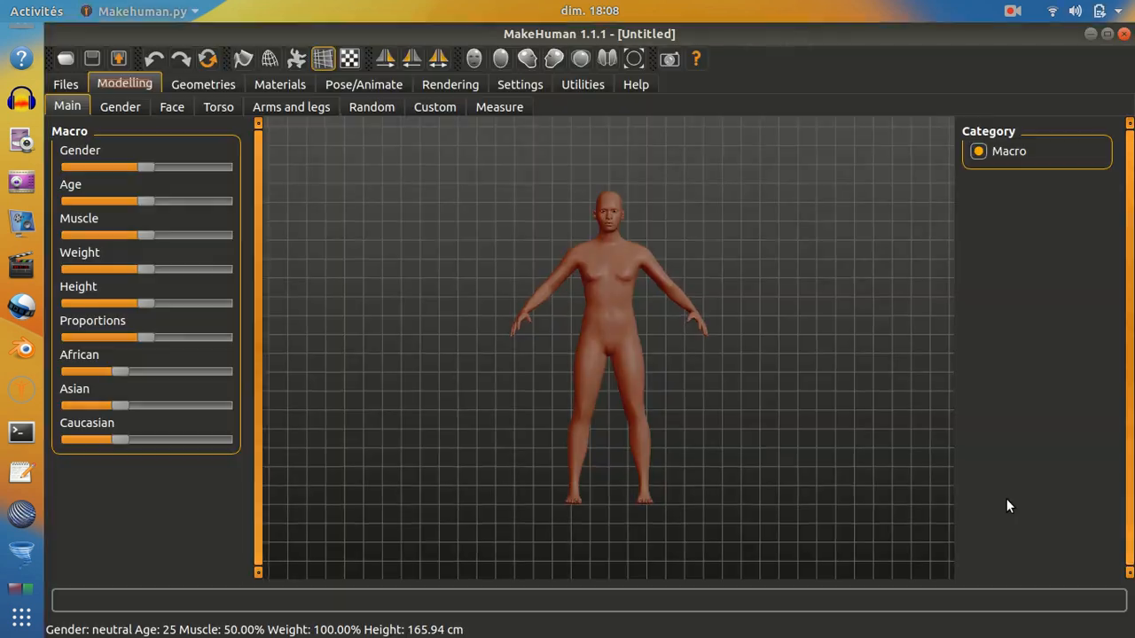
{"action": "scroll", "coordinate": [859, 425], "scroll_direction": "up", "scroll_amount": 3}
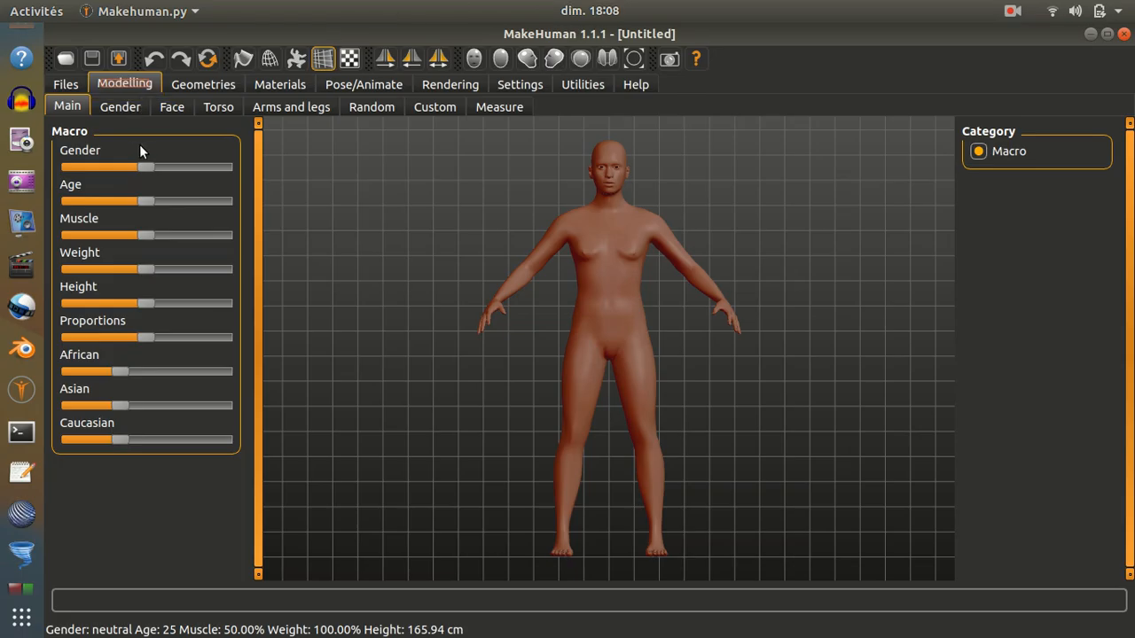
{"action": "left_click_drag", "start_coordinate": [145, 166], "coordinate": [185, 168]}
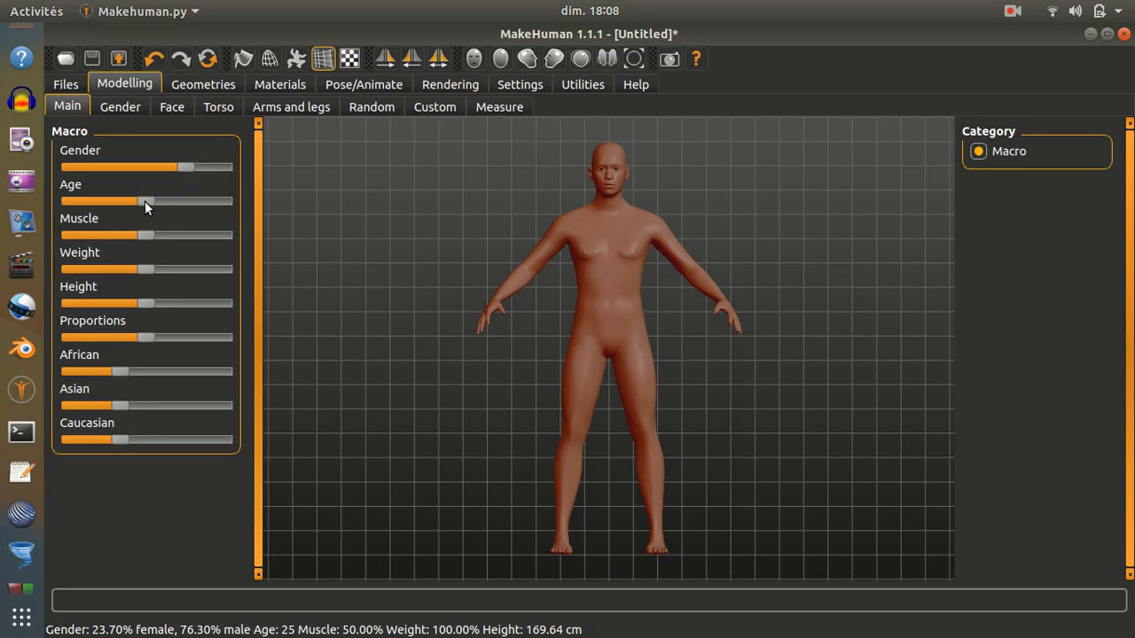
{"action": "left_click", "coordinate": [144, 201]}
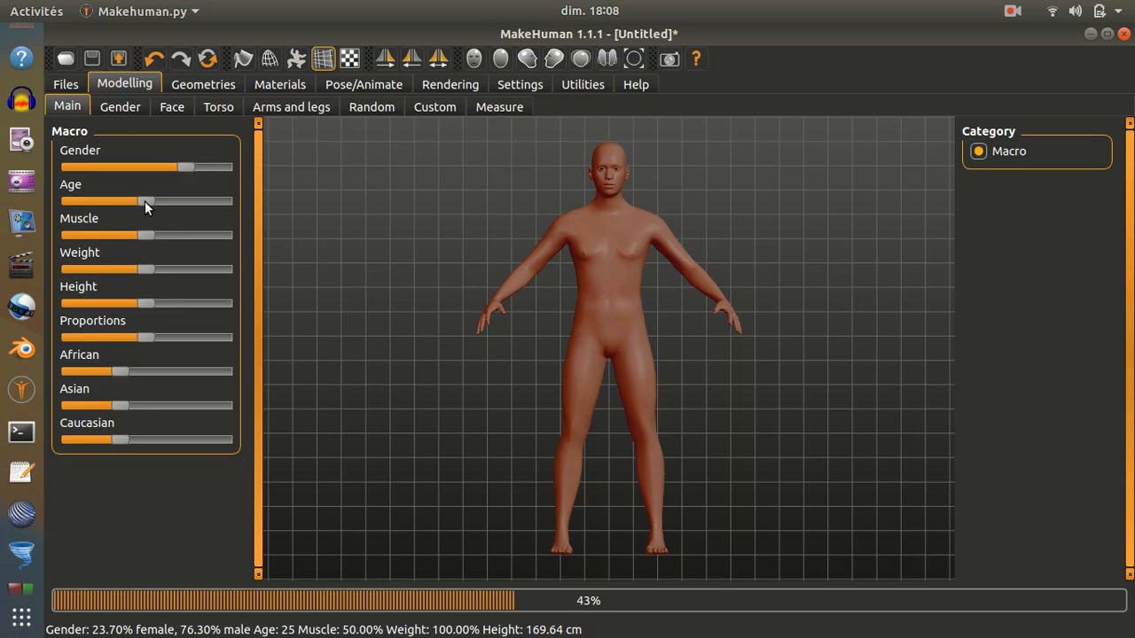
Give the character the Mhair02 hair and the Teeth base teeth.
{"action": "left_click", "coordinate": [135, 105]}
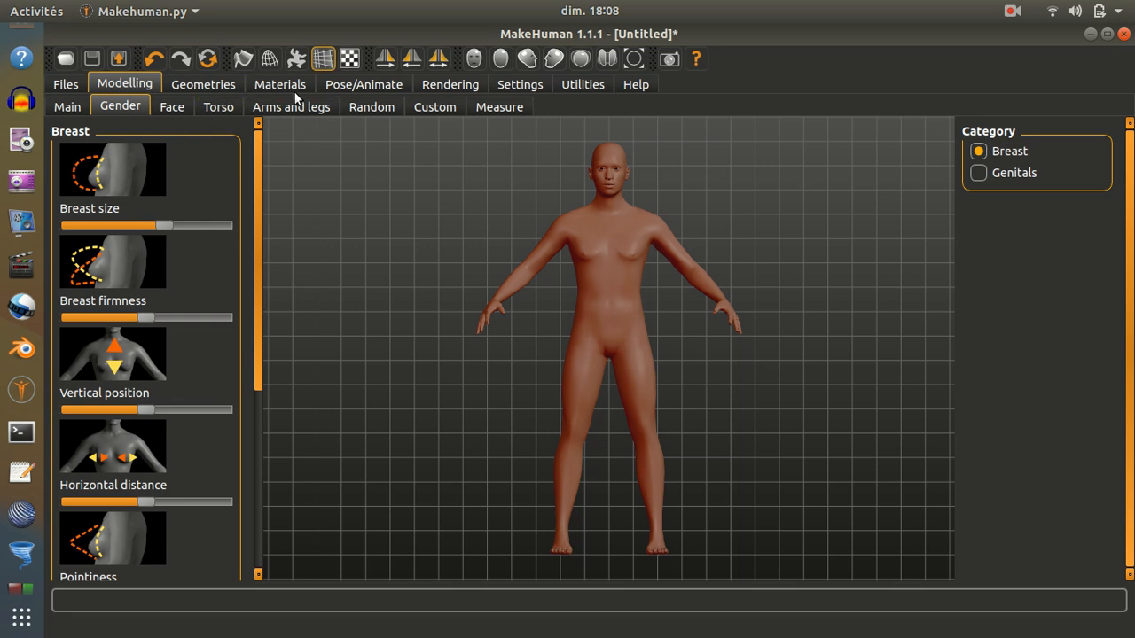
{"action": "left_click", "coordinate": [232, 83]}
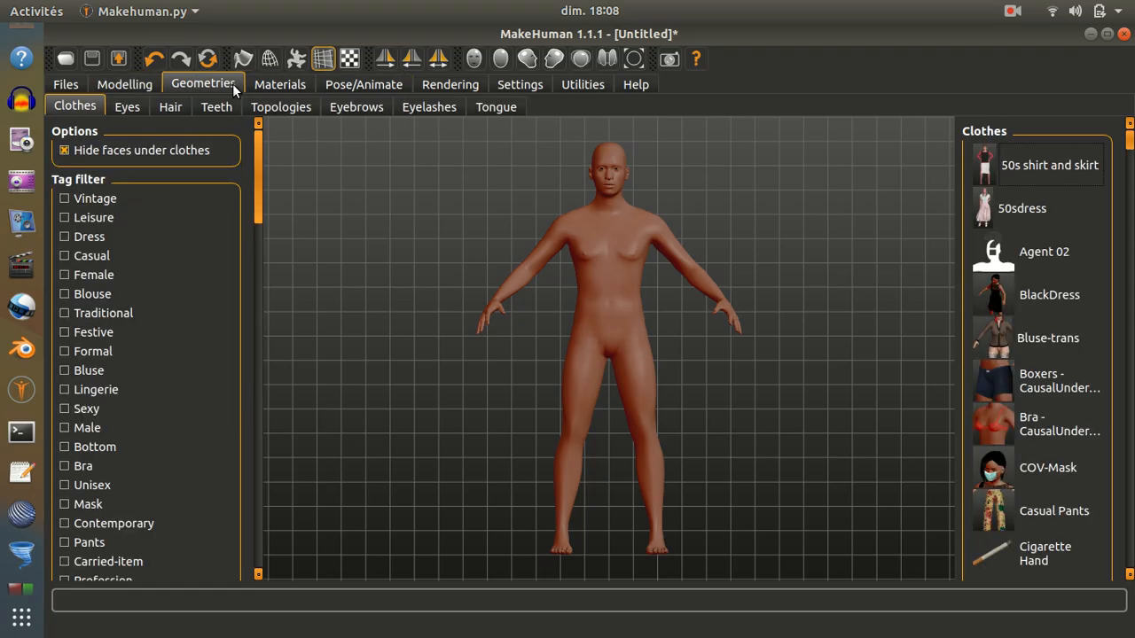
{"action": "left_click", "coordinate": [132, 106]}
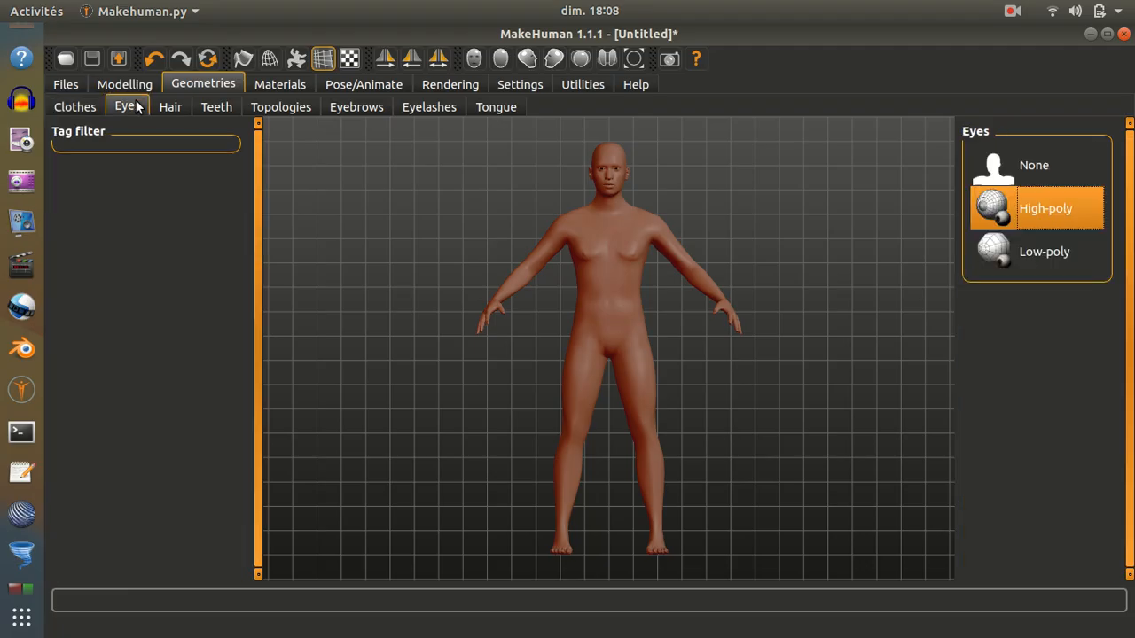
{"action": "left_click", "coordinate": [172, 104]}
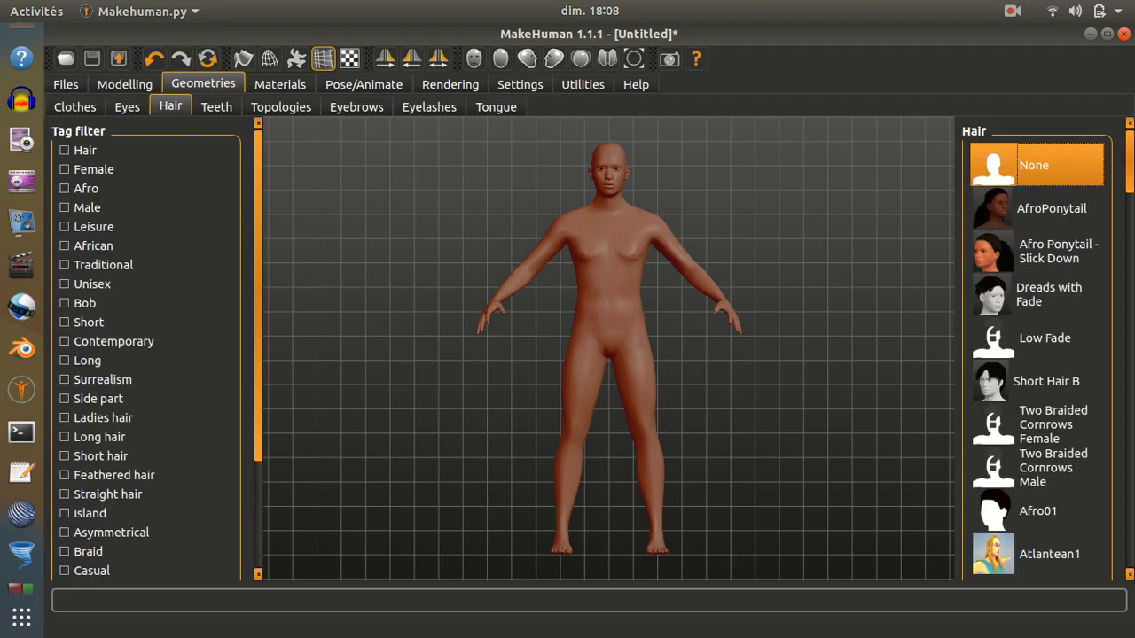
{"action": "left_click_drag", "start_coordinate": [1128, 152], "coordinate": [1117, 432]}
{"action": "left_click", "coordinate": [997, 355]}
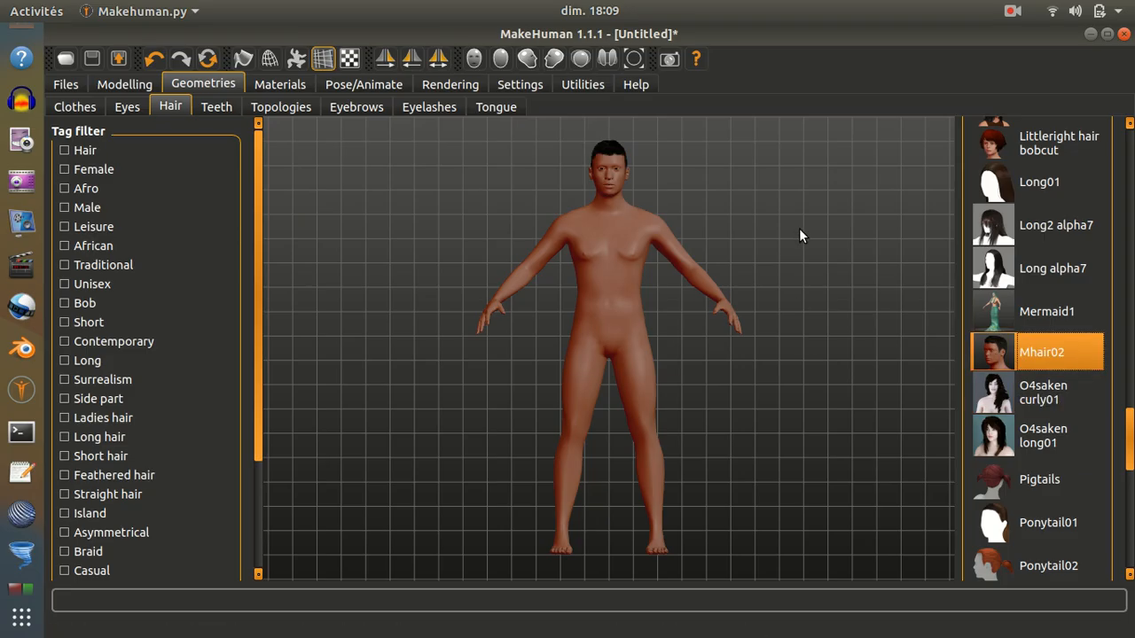
{"action": "left_click", "coordinate": [221, 111]}
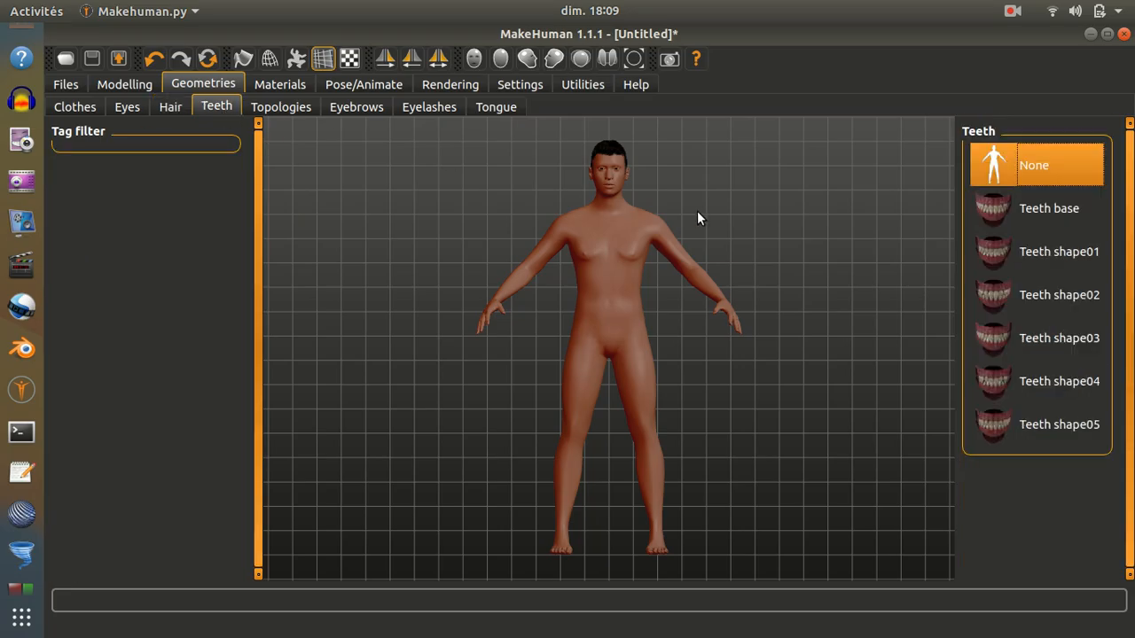
{"action": "left_click", "coordinate": [1014, 217]}
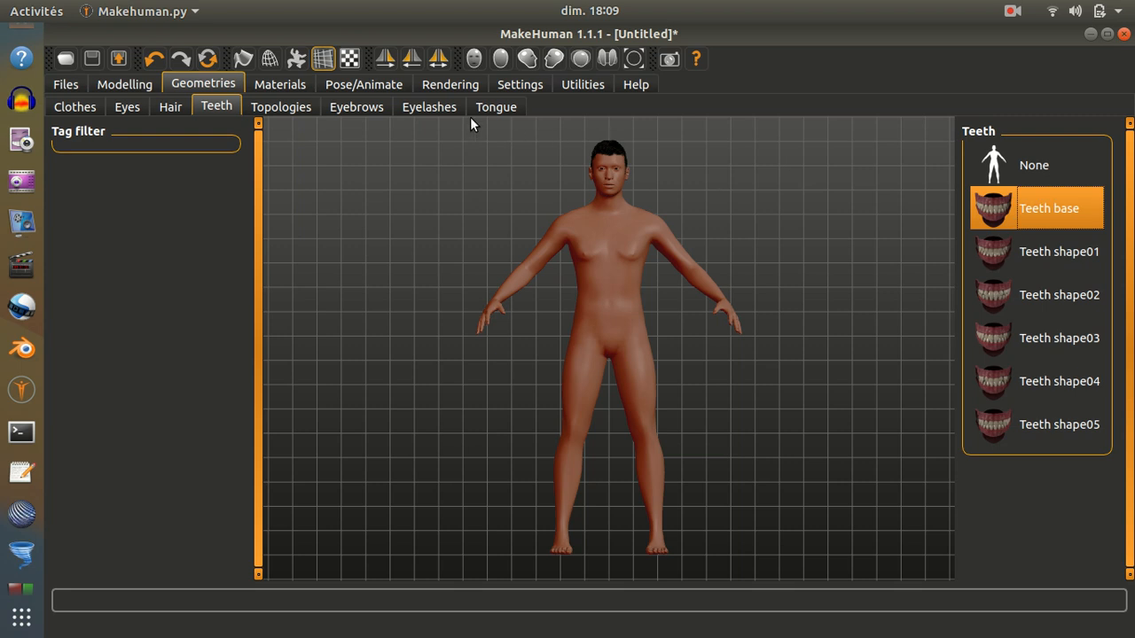
Apply the Male generic topology and the Eyebrow001 eyebrows to the character.
{"action": "left_click", "coordinate": [290, 109]}
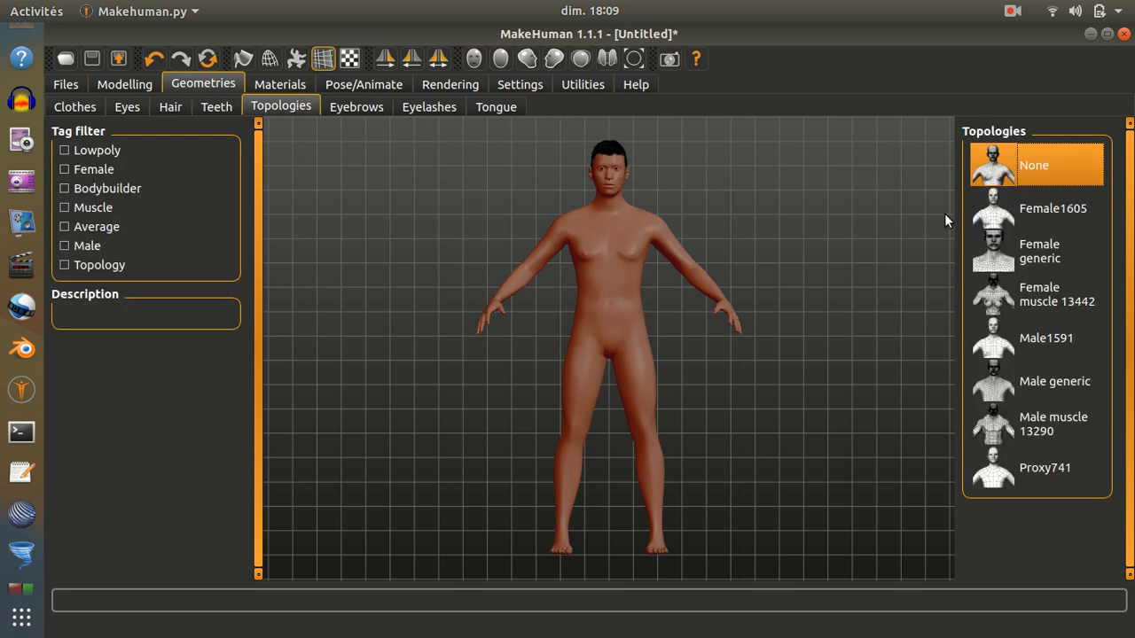
{"action": "left_click", "coordinate": [1006, 394]}
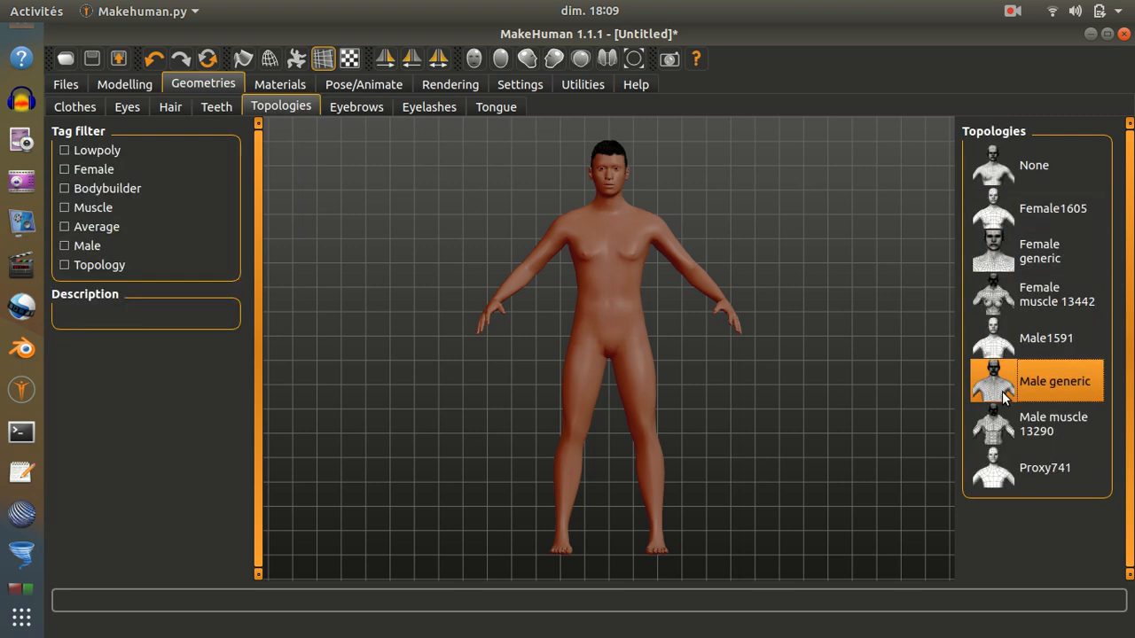
{"action": "left_click", "coordinate": [376, 108]}
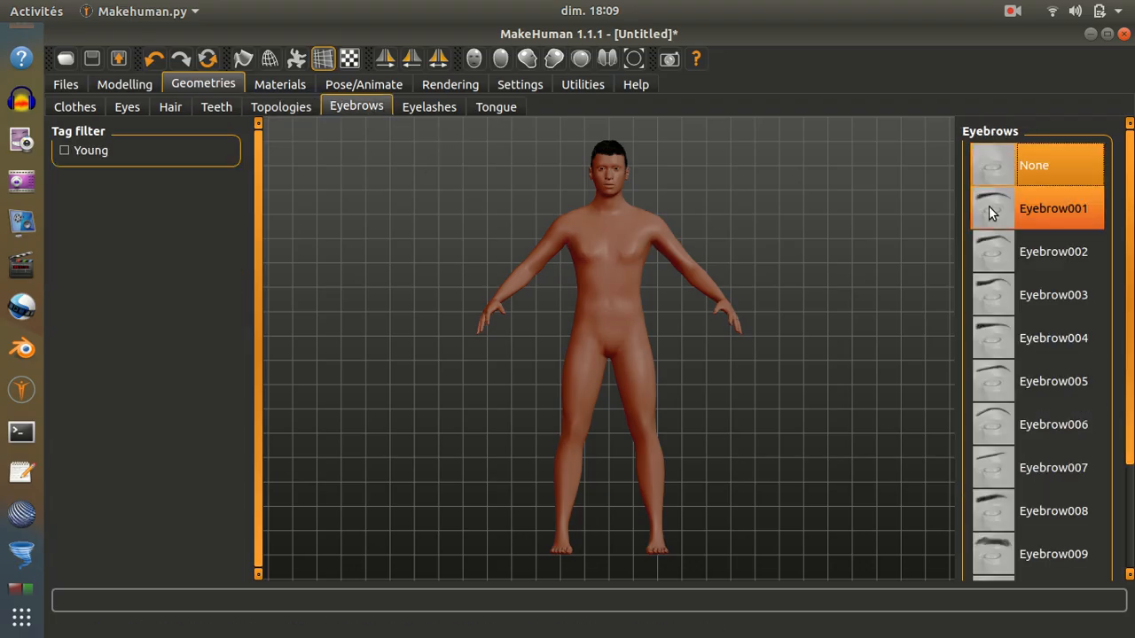
{"action": "left_click", "coordinate": [989, 206]}
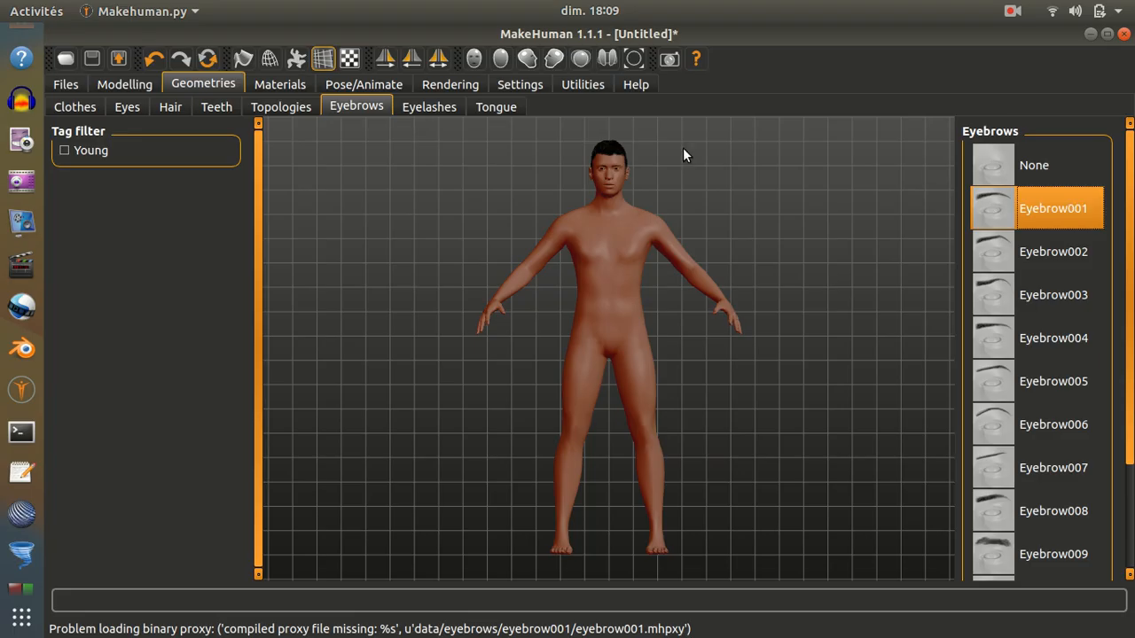
Add the Eyelashes01 eyelashes and the Tongue01 tongue to the character.
{"action": "left_click", "coordinate": [443, 108]}
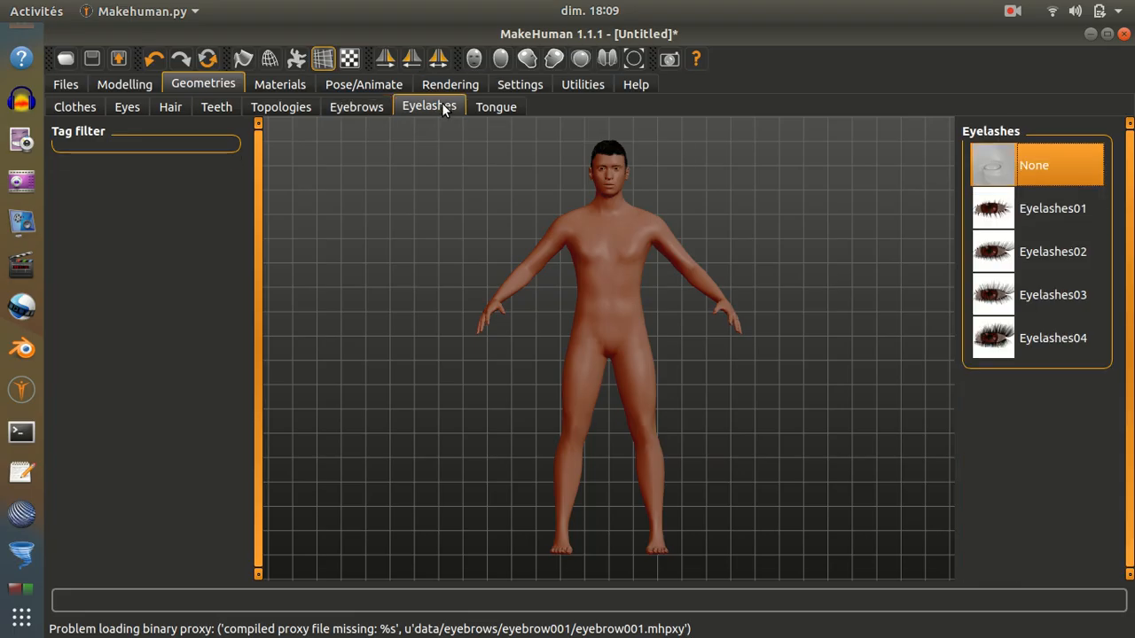
{"action": "left_click", "coordinate": [999, 217]}
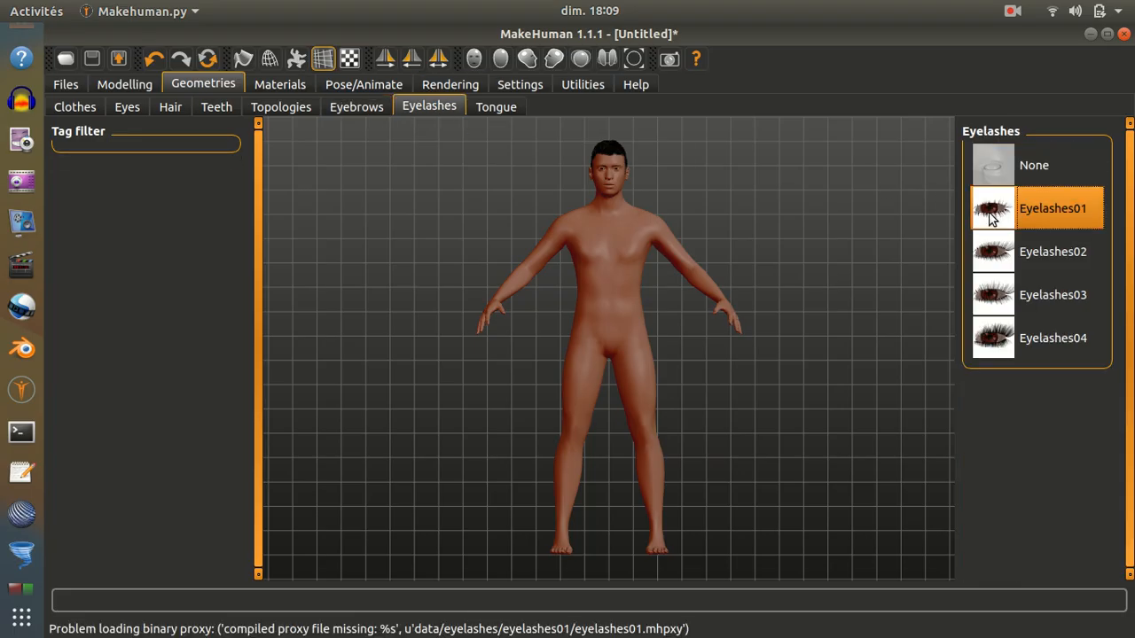
{"action": "left_click", "coordinate": [514, 113]}
{"action": "left_click", "coordinate": [1028, 221]}
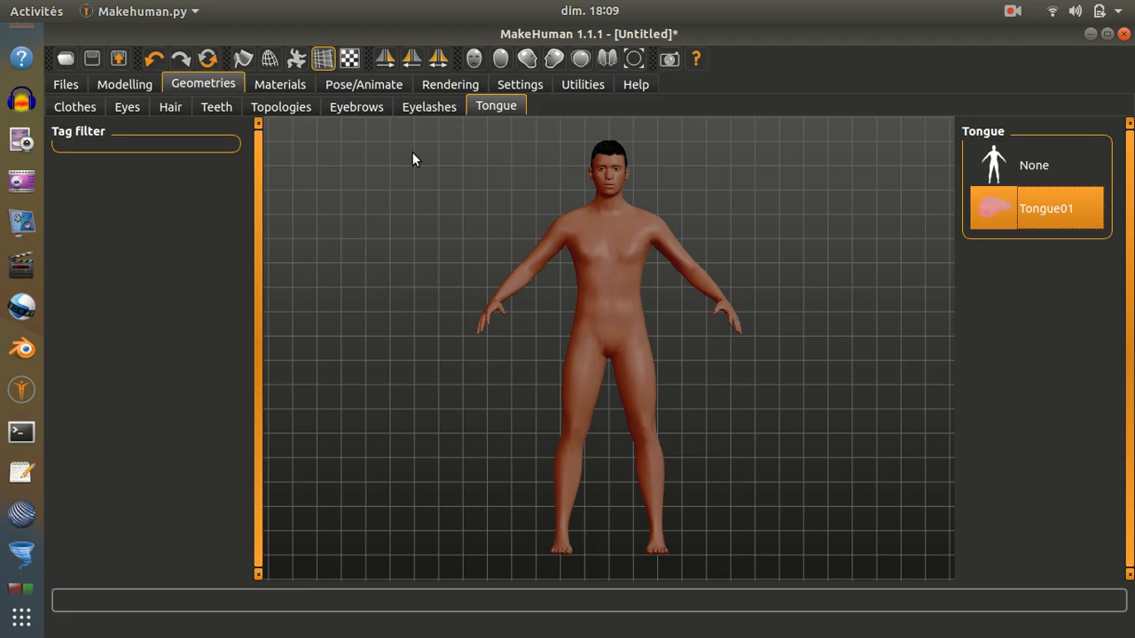
Apply the Young caucasian male special skin material to the character.
{"action": "left_click", "coordinate": [291, 84]}
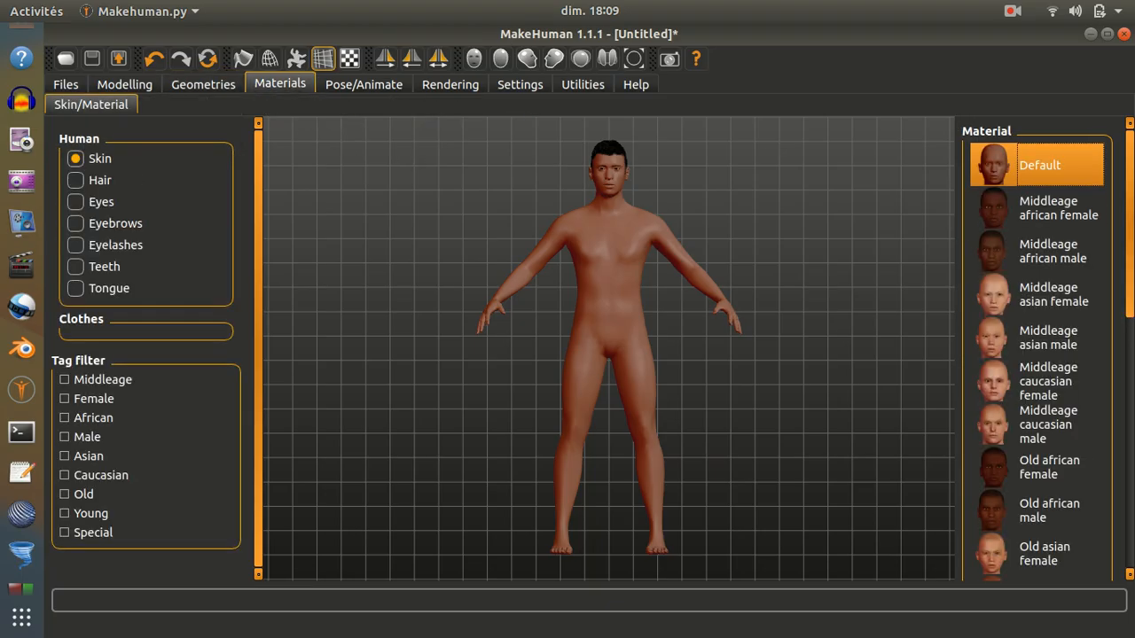
{"action": "left_click", "coordinate": [1131, 365]}
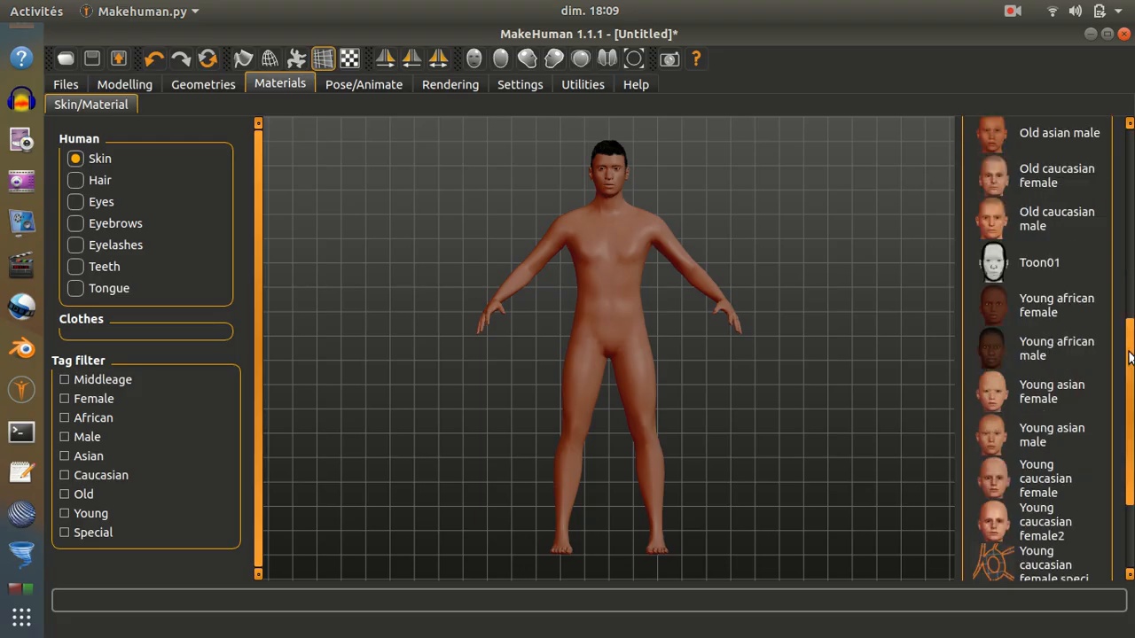
{"action": "left_click_drag", "start_coordinate": [1131, 372], "coordinate": [1132, 441]}
{"action": "left_click", "coordinate": [1090, 516]}
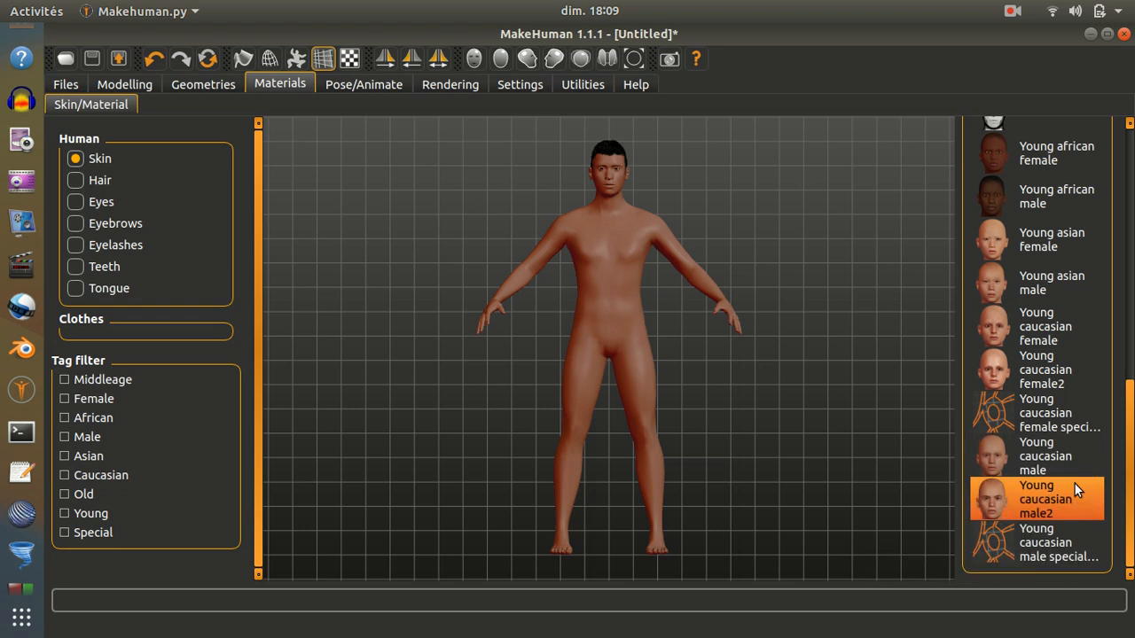
{"action": "left_click", "coordinate": [1085, 538]}
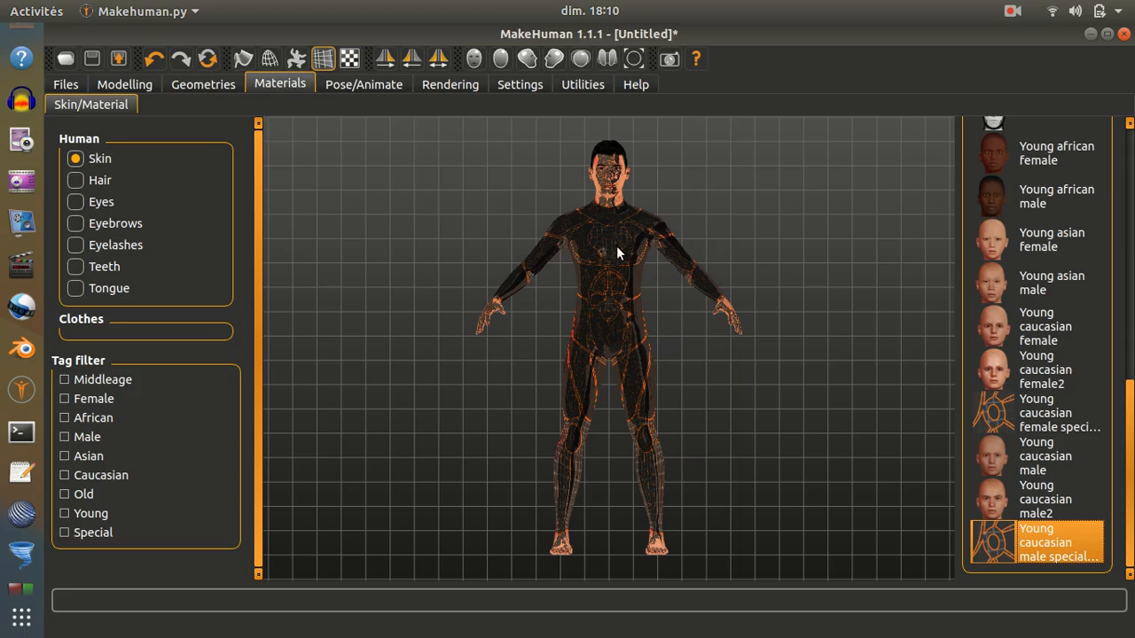
Assign the Default rig preset to the character and put it in the Standing02 pose.
{"action": "left_click", "coordinate": [392, 82]}
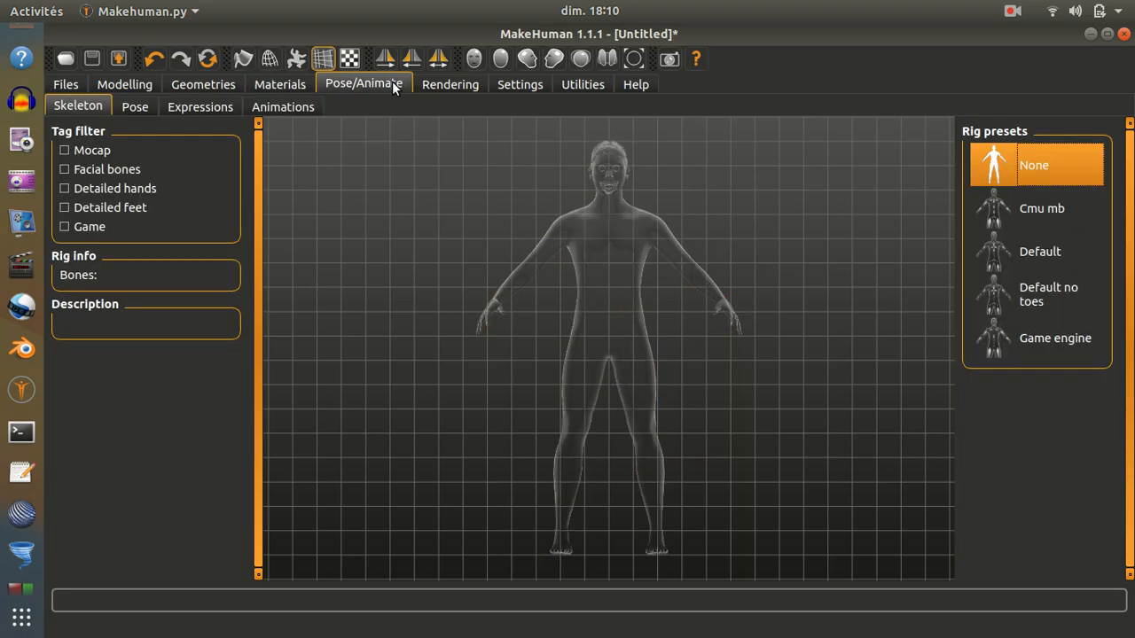
{"action": "left_click", "coordinate": [1013, 249]}
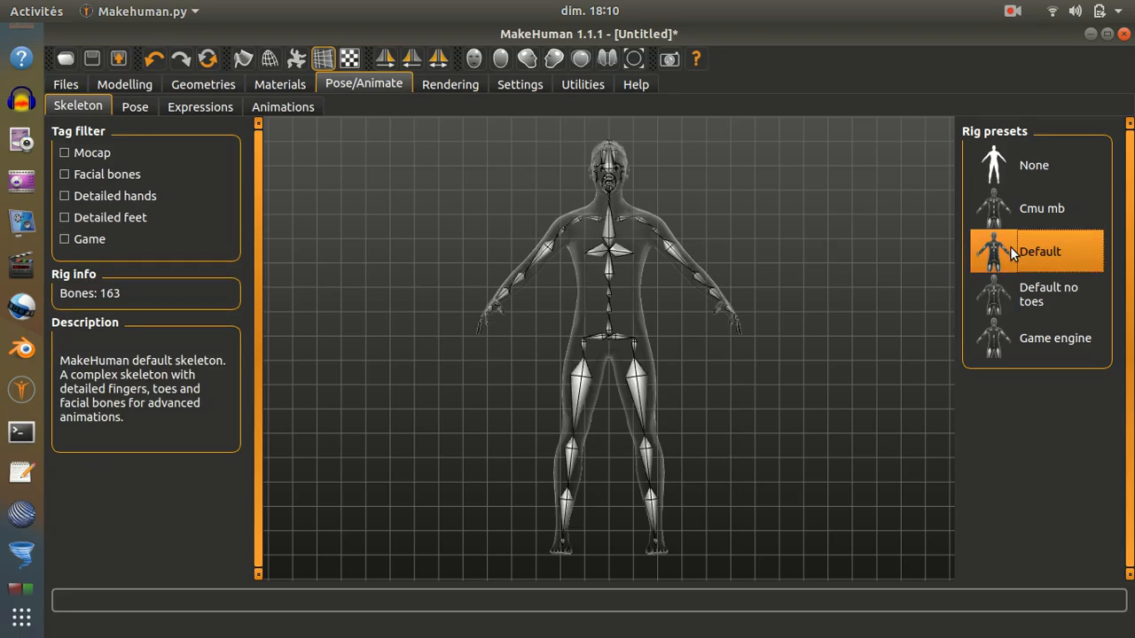
{"action": "left_click", "coordinate": [142, 108]}
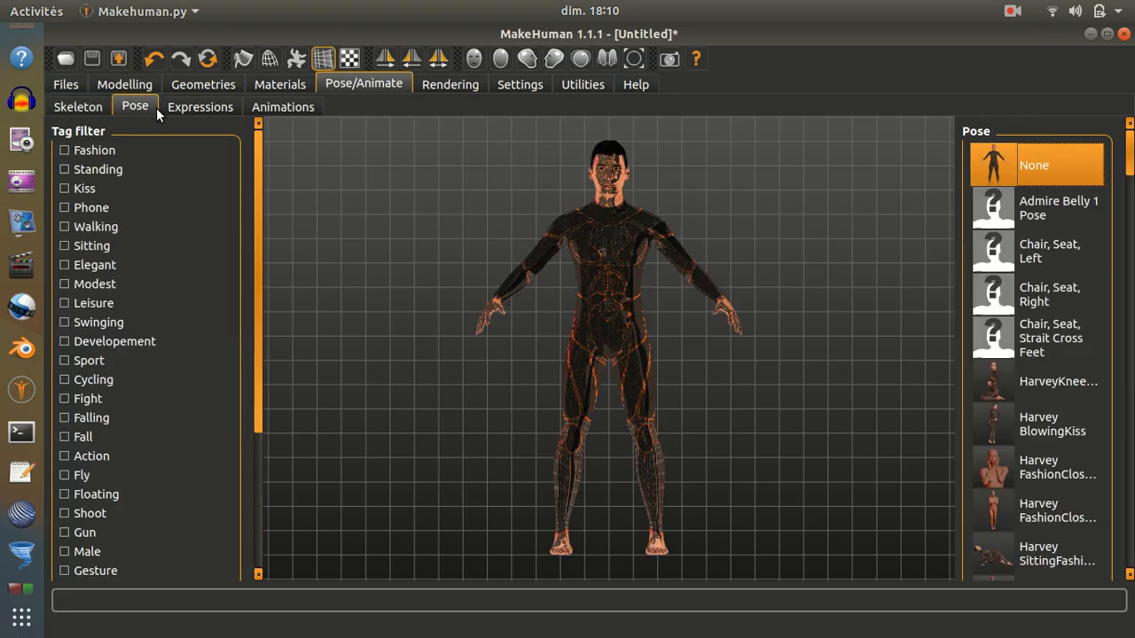
{"action": "left_click_drag", "start_coordinate": [1129, 172], "coordinate": [1115, 503]}
{"action": "left_click", "coordinate": [1074, 454]}
{"action": "left_click", "coordinate": [1073, 457]}
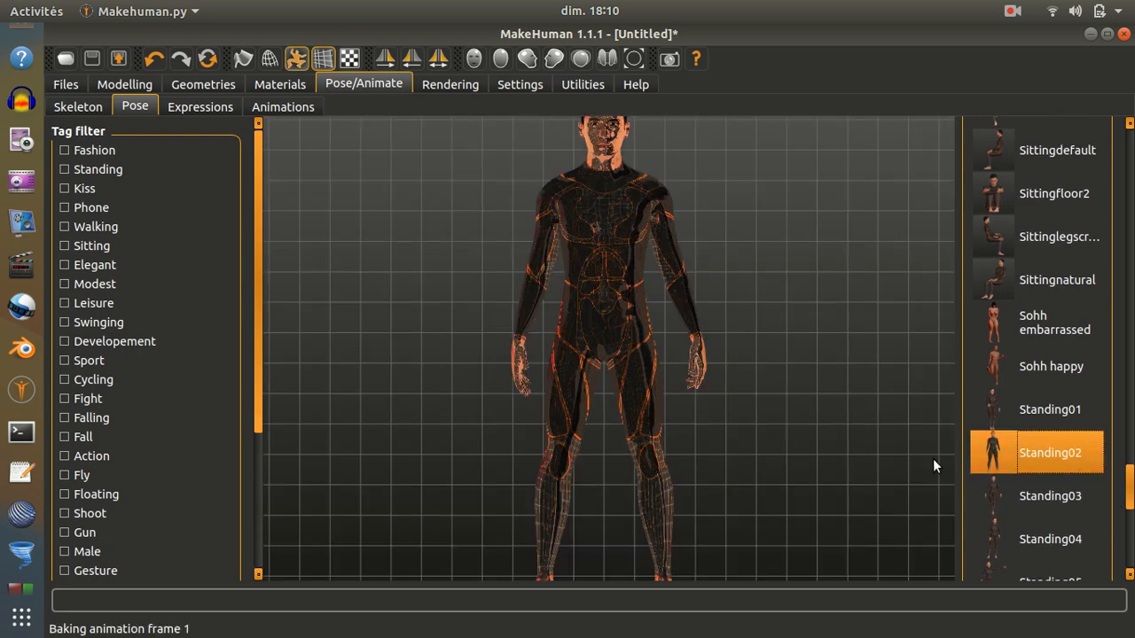
{"action": "scroll", "coordinate": [853, 370], "scroll_direction": "up", "scroll_amount": 3}
{"action": "scroll", "coordinate": [847, 370], "scroll_direction": "down", "scroll_amount": 3}
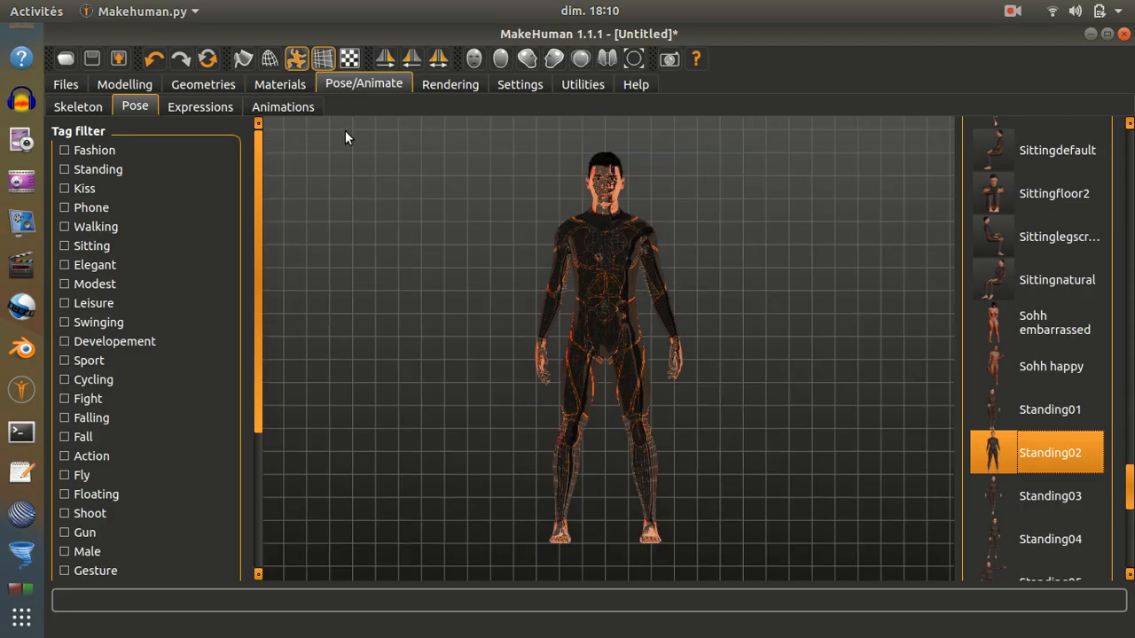
Save the character under the file name model2.
{"action": "left_click", "coordinate": [71, 86]}
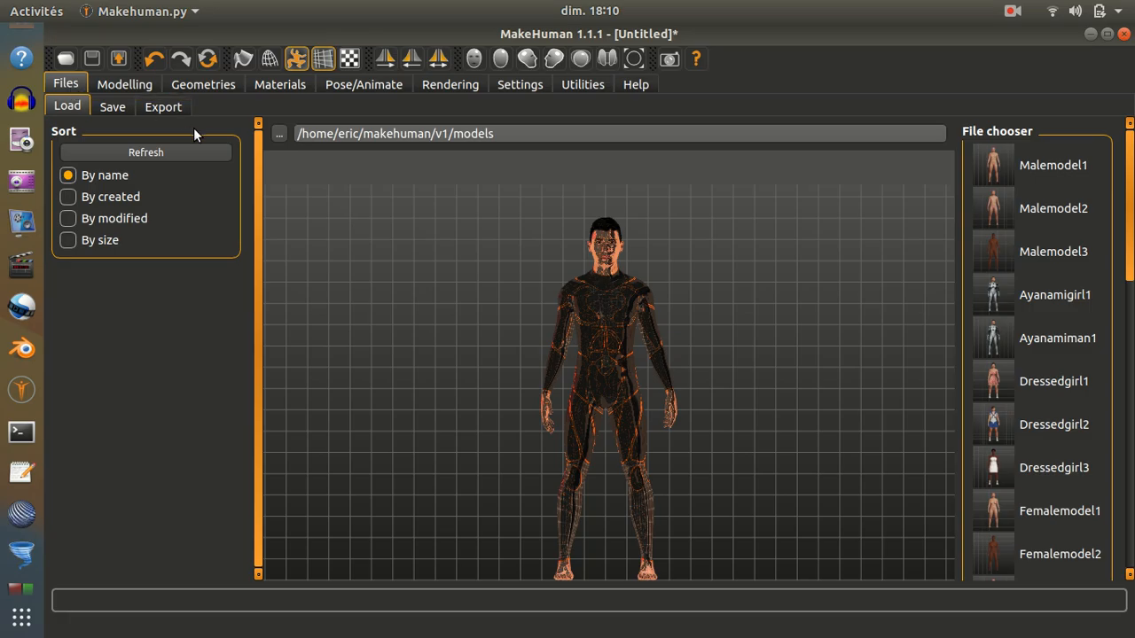
{"action": "left_click", "coordinate": [113, 108]}
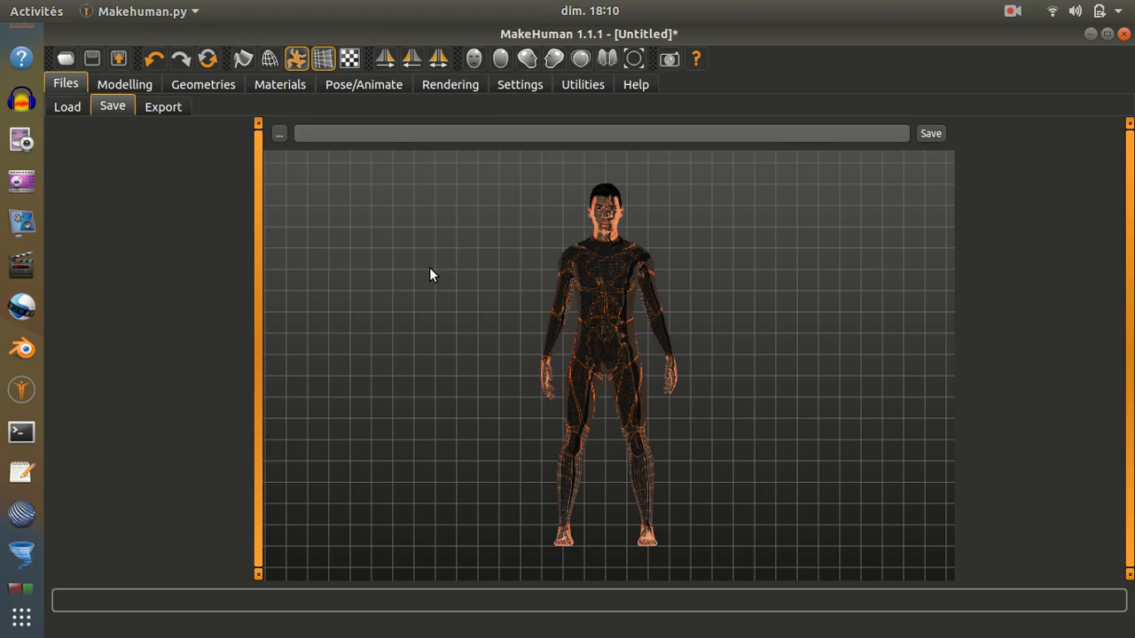
{"action": "type", "text": "model2"}
{"action": "left_click", "coordinate": [931, 134]}
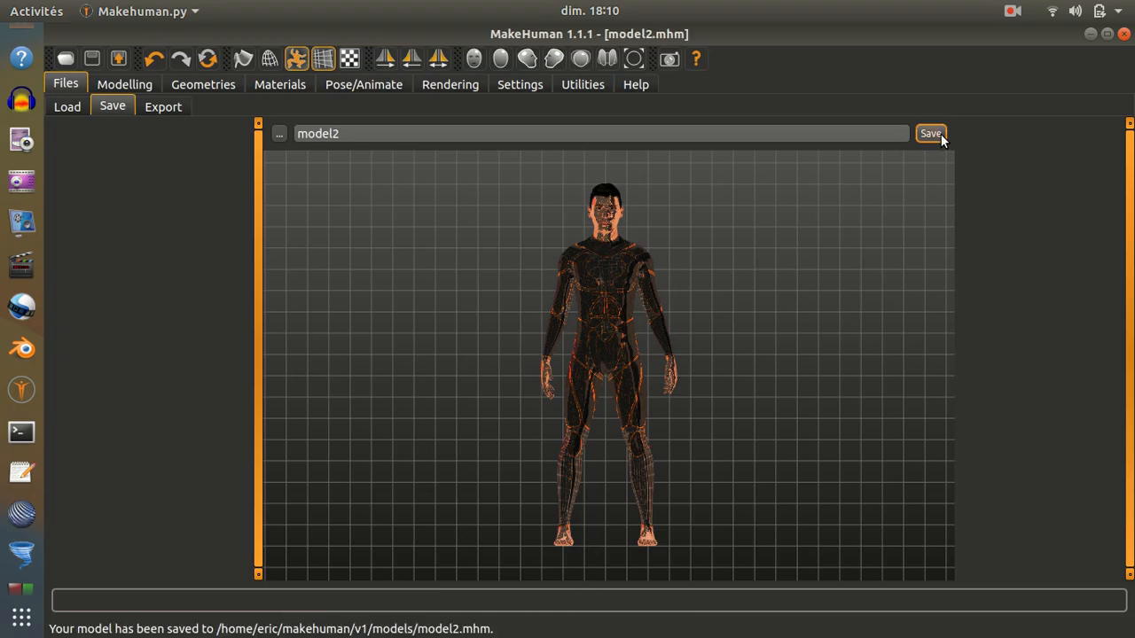
Export model2 in MakeHuman Exchange (mhx2) format with feet on ground and decimeter units.
{"action": "left_click", "coordinate": [169, 107]}
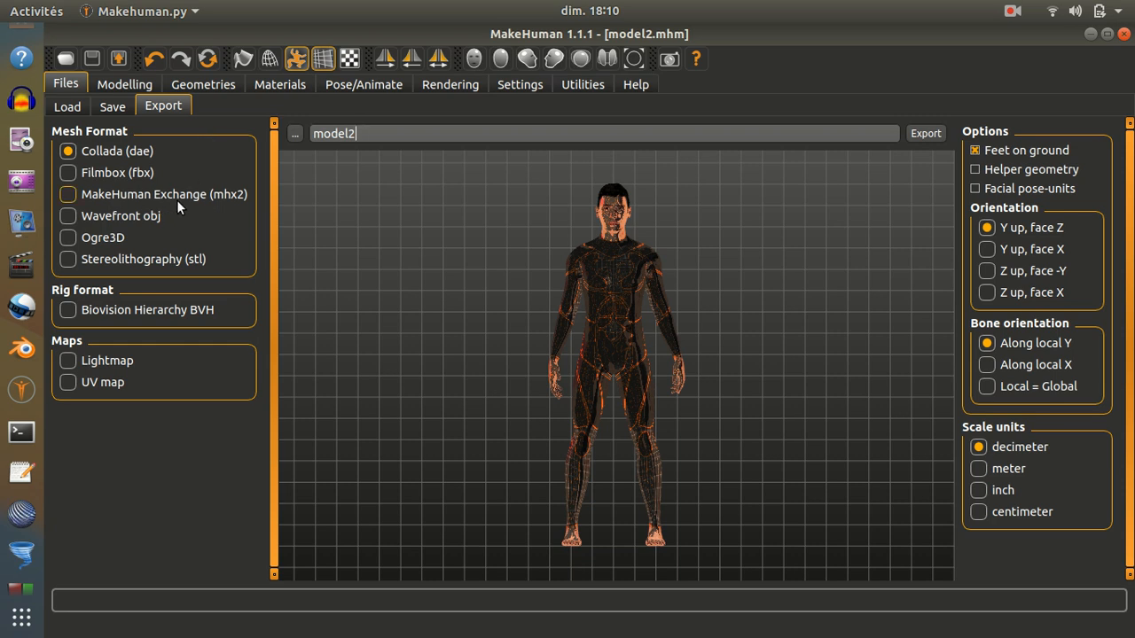
{"action": "left_click", "coordinate": [73, 196]}
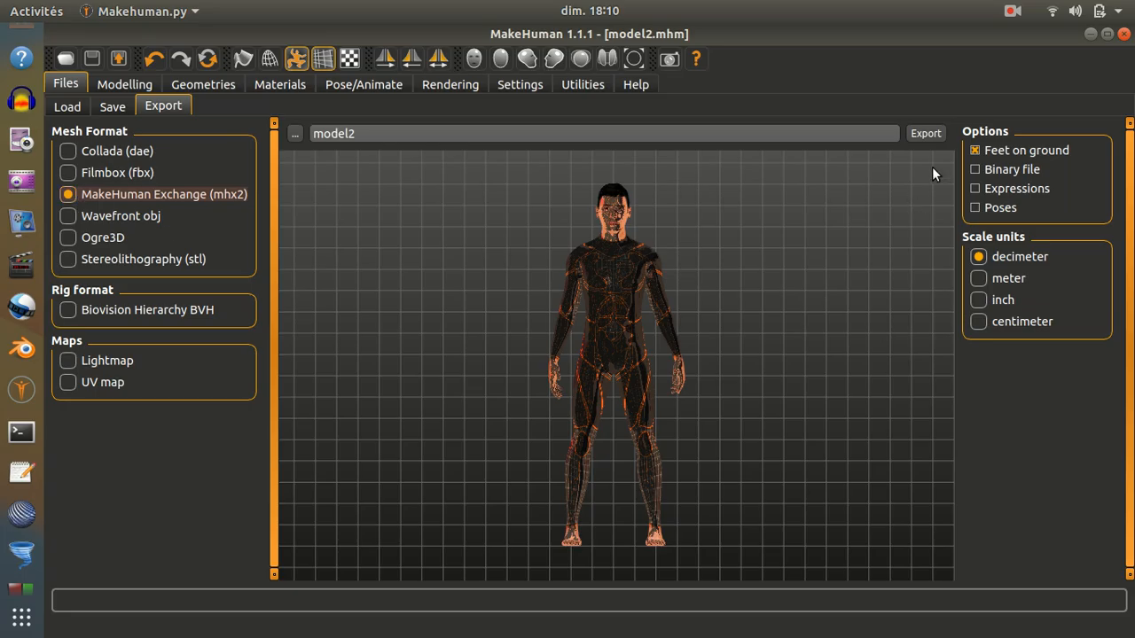
{"action": "left_click", "coordinate": [928, 134]}
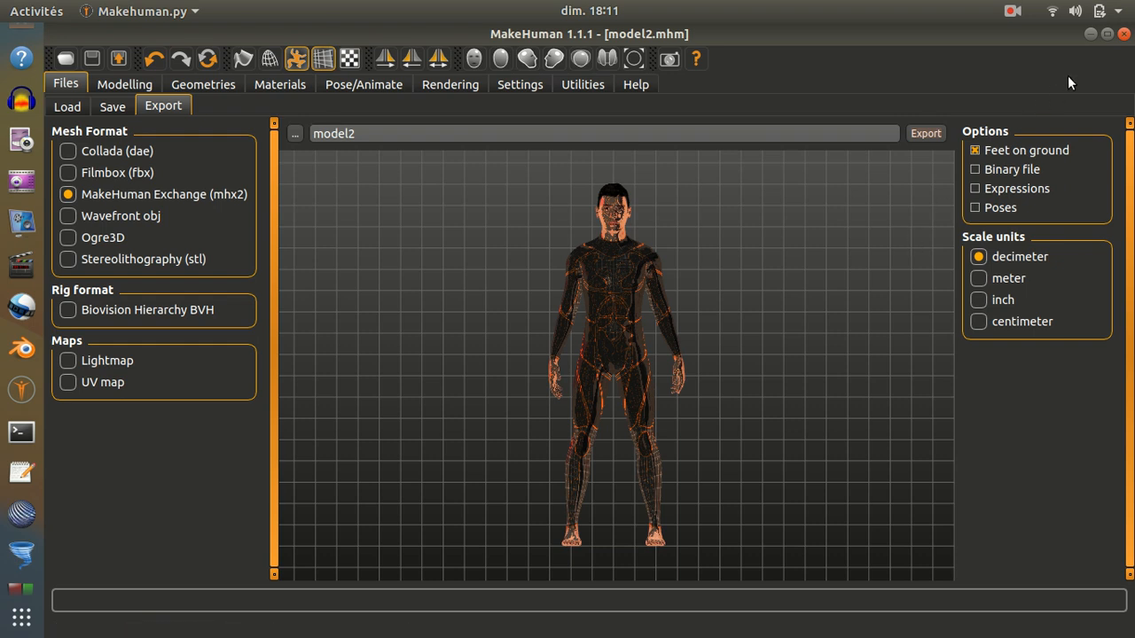
Close MakeHuman and launch Blender.
{"action": "left_click", "coordinate": [1123, 34]}
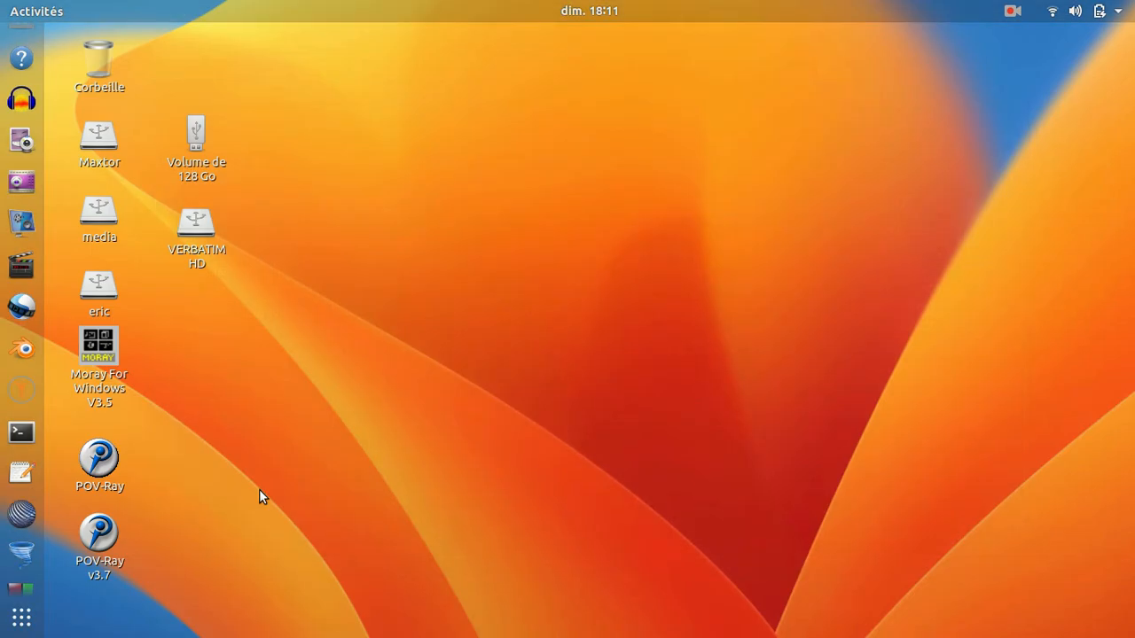
{"action": "left_click", "coordinate": [23, 349]}
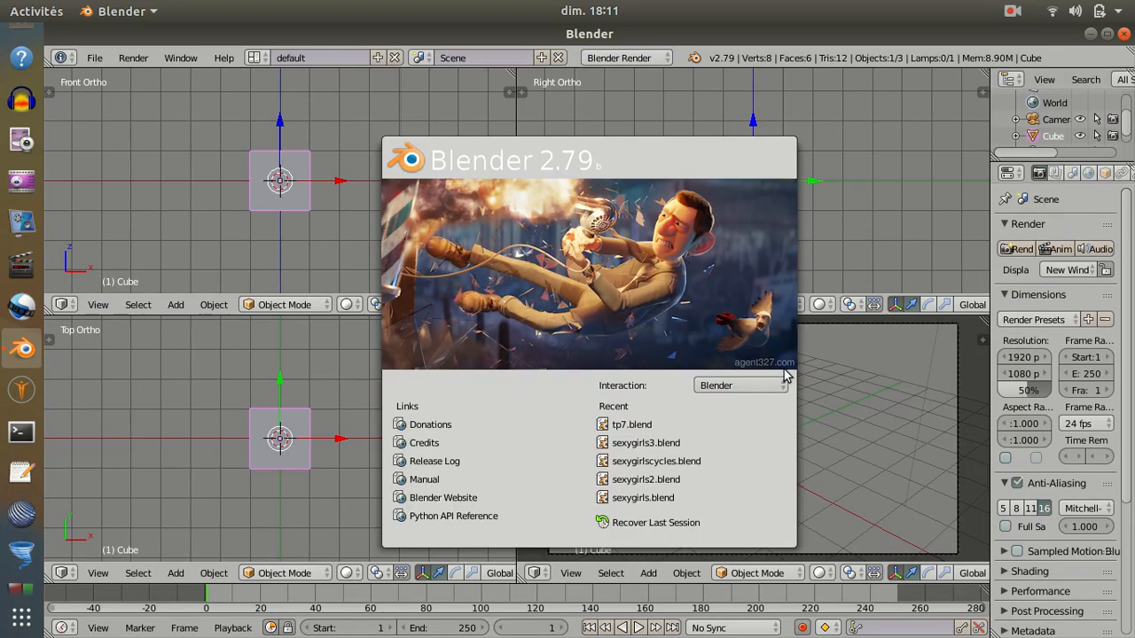
Dismiss the splash screen and delete the default cube from the scene.
{"action": "left_click", "coordinate": [883, 252]}
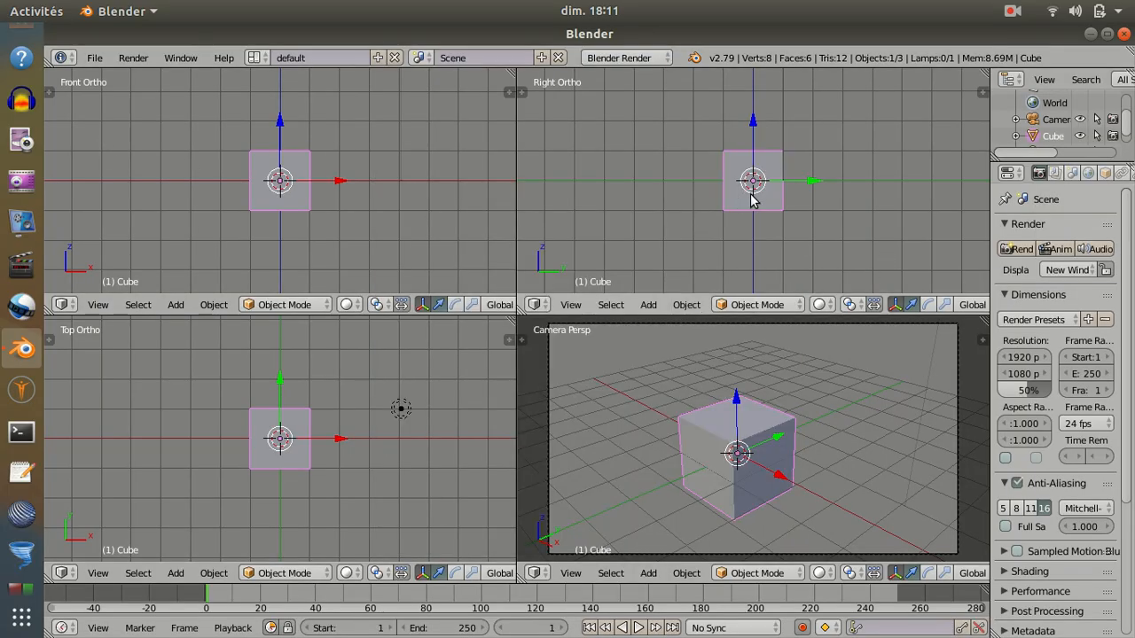
{"action": "key", "text": "x"}
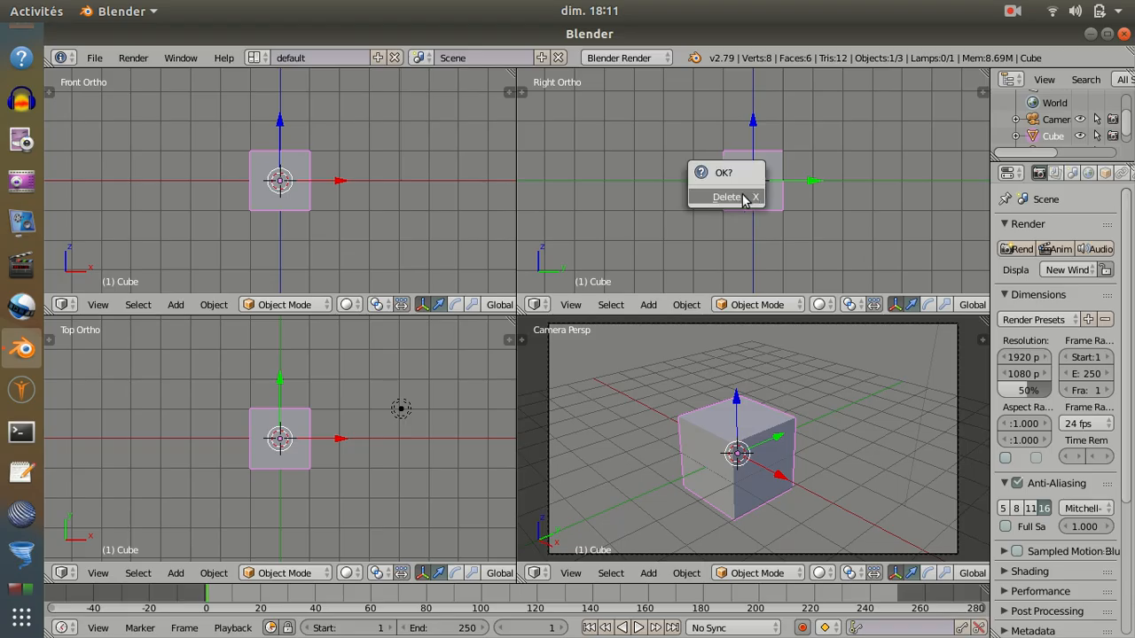
{"action": "left_click", "coordinate": [750, 198]}
Save the Blender scene as model2.blend in the 3D folder.
{"action": "left_click", "coordinate": [97, 59]}
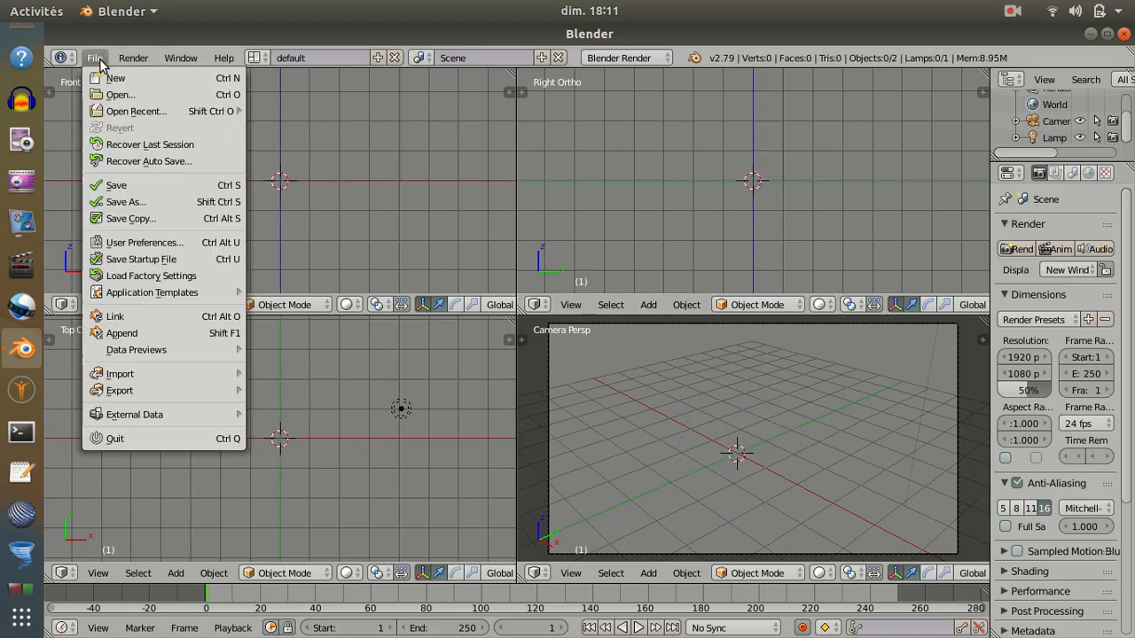
{"action": "left_click", "coordinate": [128, 202]}
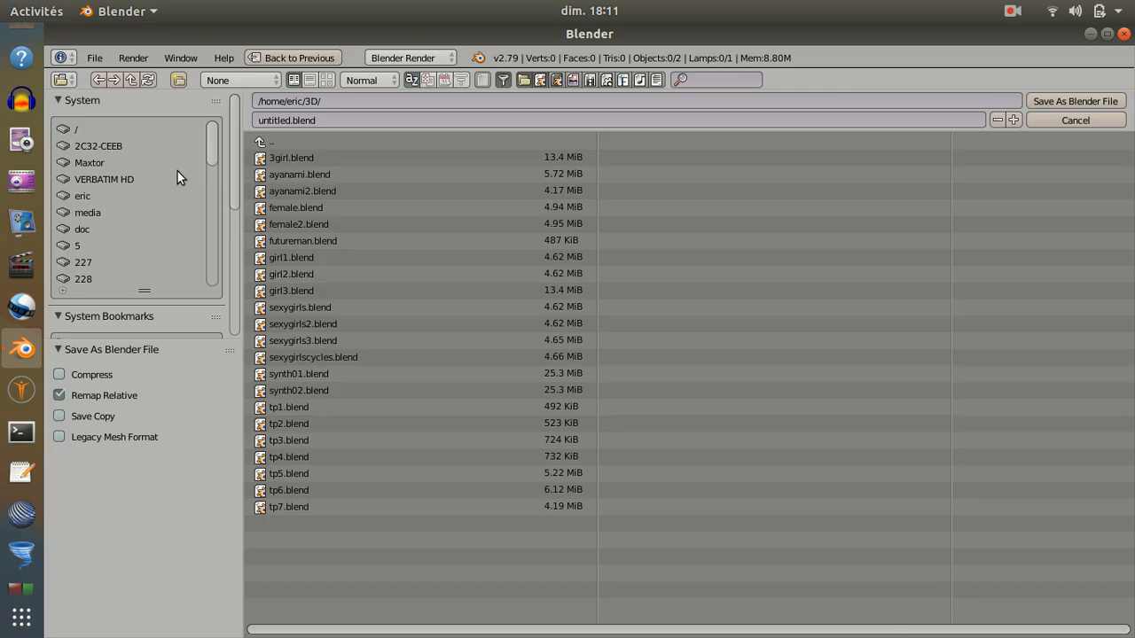
{"action": "left_click", "coordinate": [287, 119]}
{"action": "double_click", "coordinate": [286, 118]}
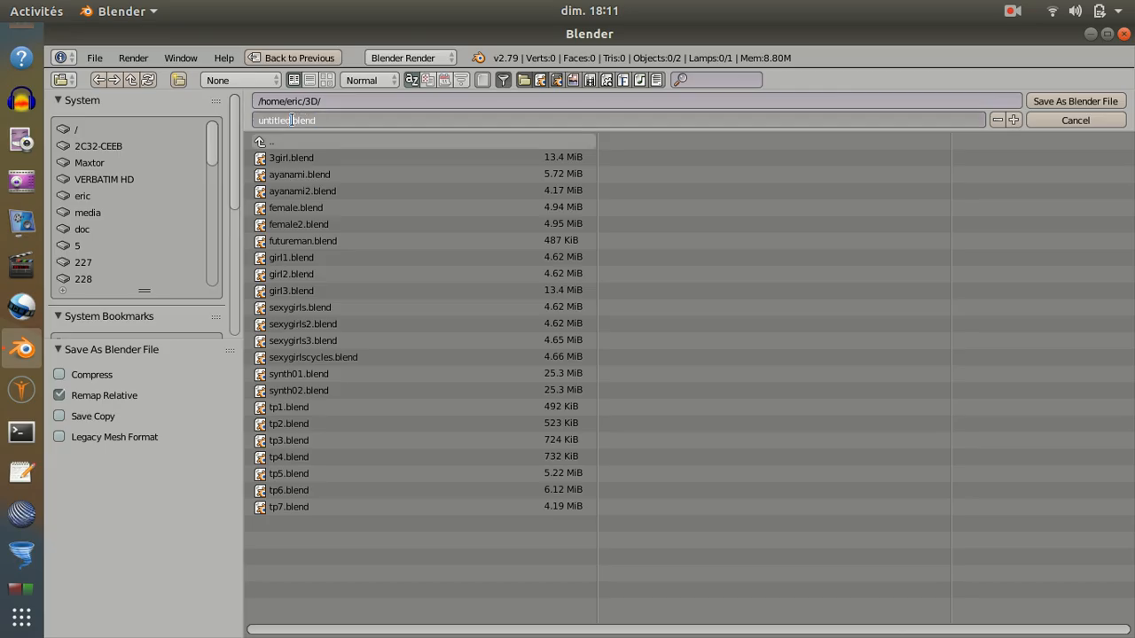
{"action": "key", "text": "BackSpace"}
{"action": "key", "text": "BackSpace"}
{"action": "key", "text": "BackSpace"}
{"action": "key", "text": "BackSpace"}
{"action": "key", "text": "BackSpace"}
{"action": "key", "text": "BackSpace"}
{"action": "key", "text": "BackSpace"}
{"action": "key", "text": "BackSpace"}
{"action": "type", "text": "model2"}
{"action": "left_click", "coordinate": [1070, 99]}
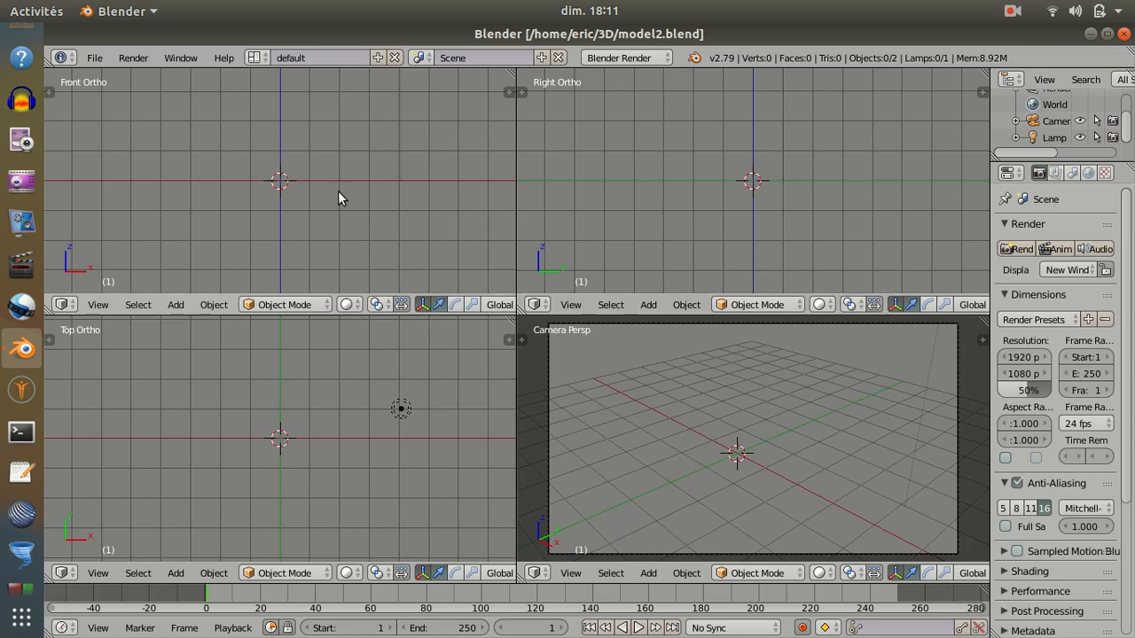
Import model2.mhx2 from the MakeHuman exports folder with the MHX2 importer.
{"action": "key", "text": "t"}
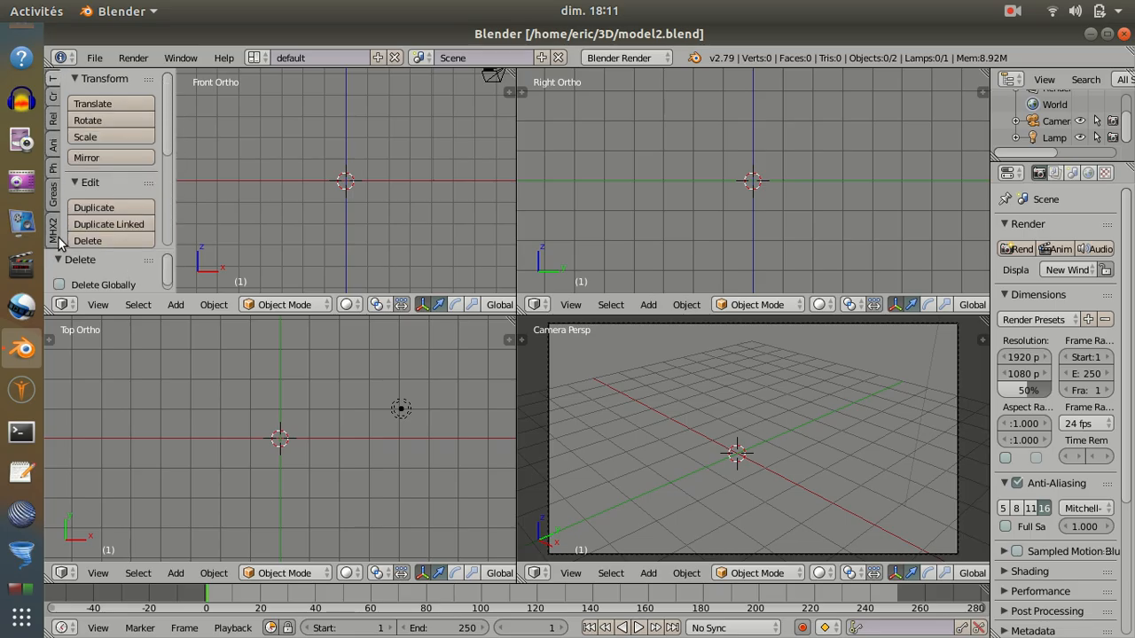
{"action": "left_click", "coordinate": [54, 233]}
{"action": "left_click", "coordinate": [133, 107]}
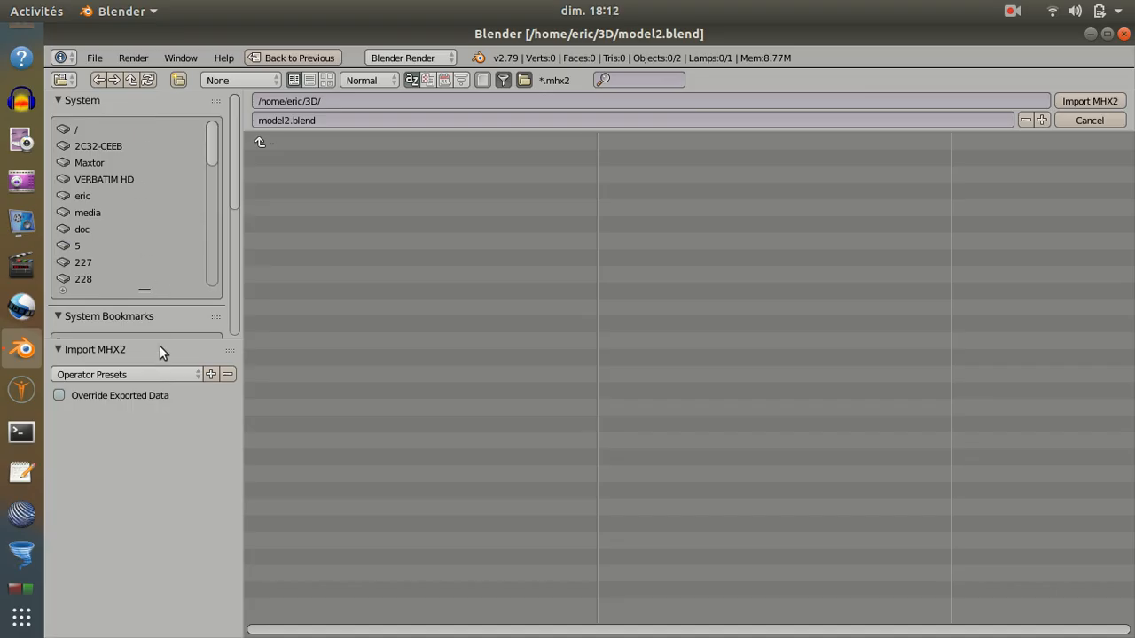
{"action": "left_click_drag", "start_coordinate": [160, 339], "coordinate": [162, 487]}
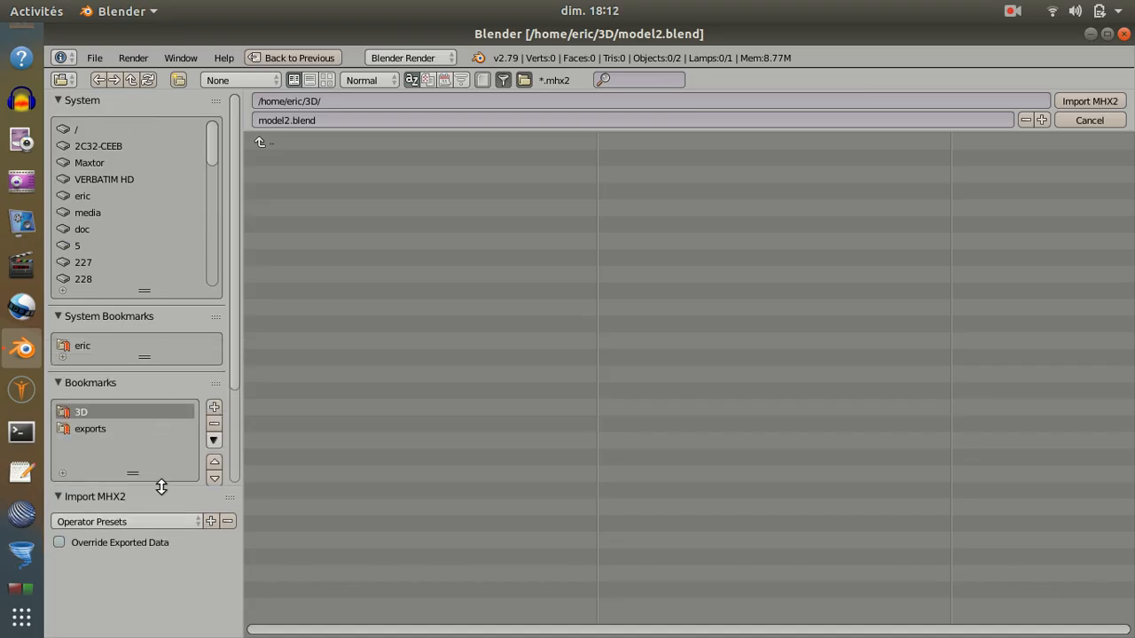
{"action": "left_click", "coordinate": [86, 428]}
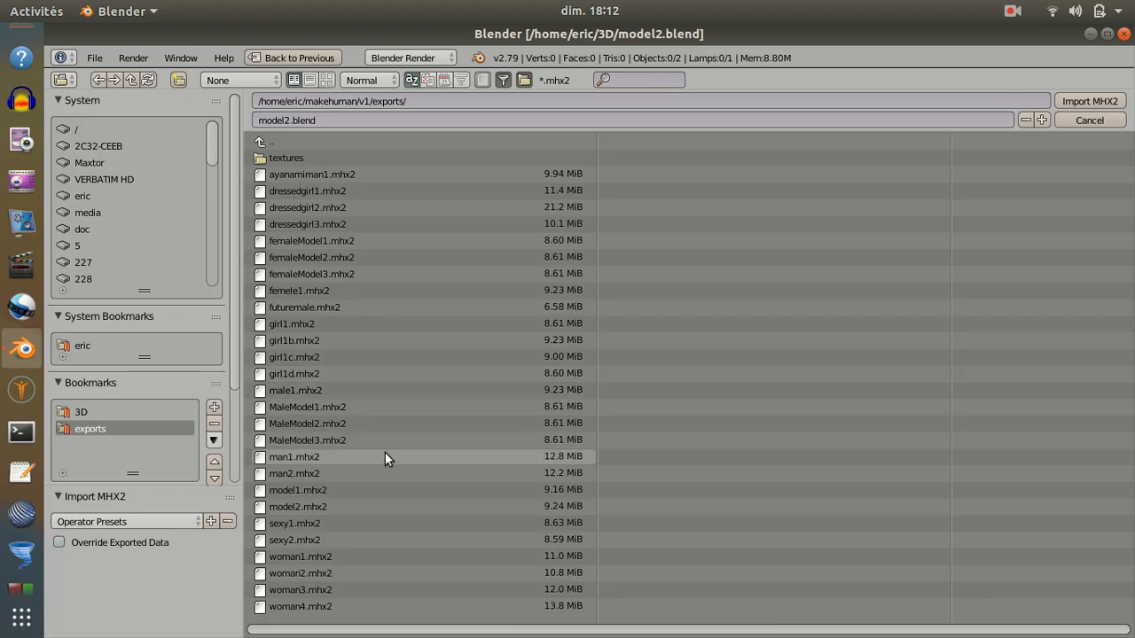
{"action": "left_click", "coordinate": [385, 510]}
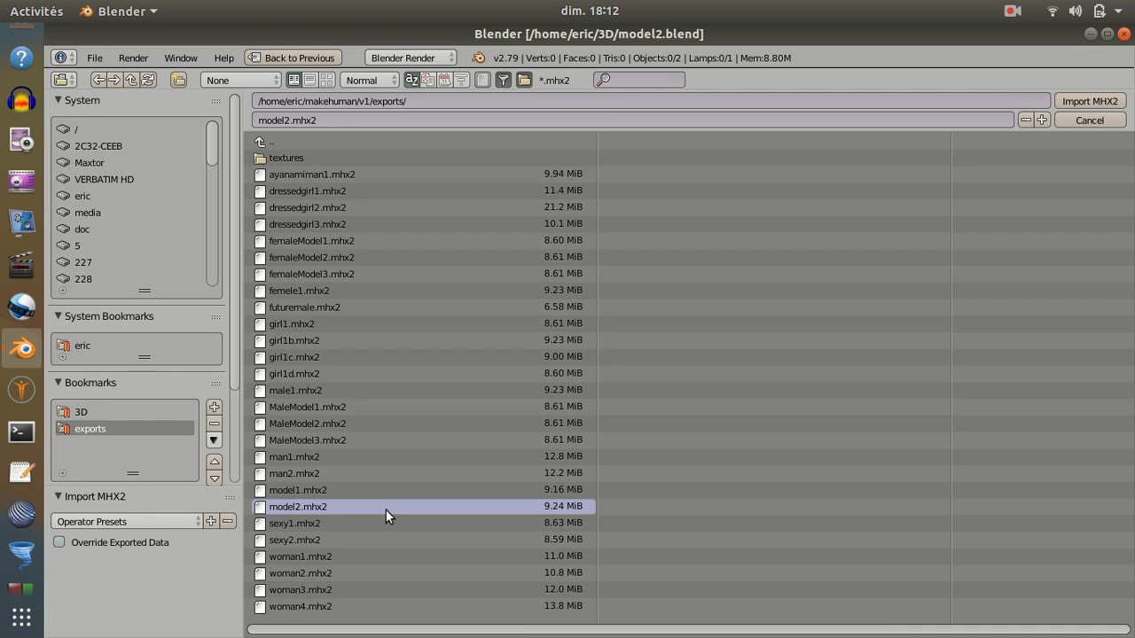
{"action": "left_click", "coordinate": [1061, 102]}
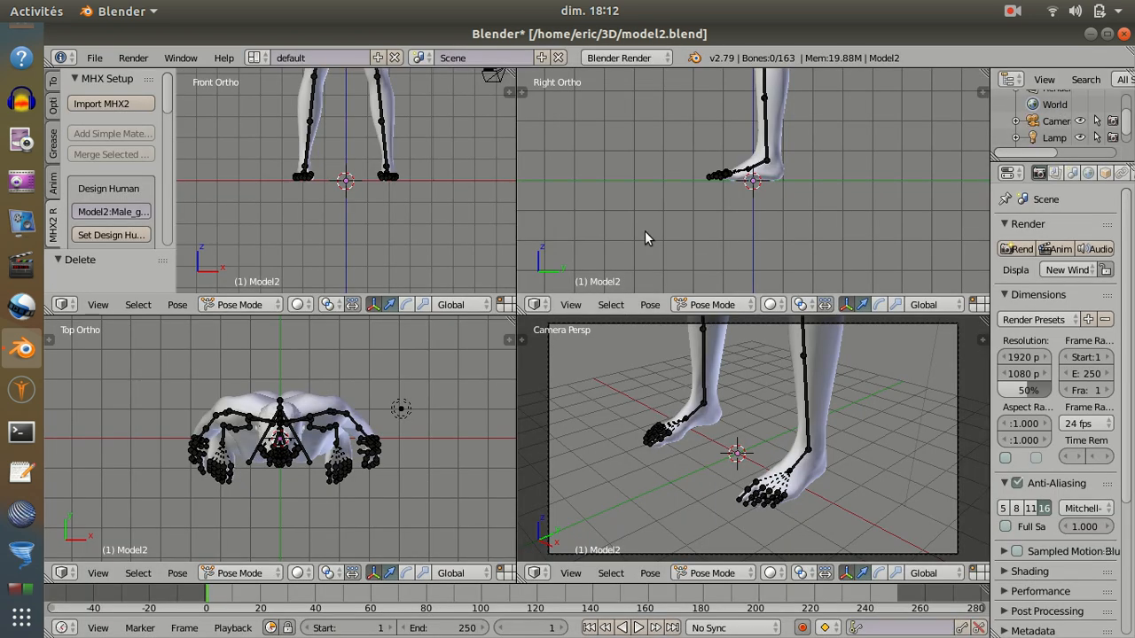
{"action": "key", "text": "t"}
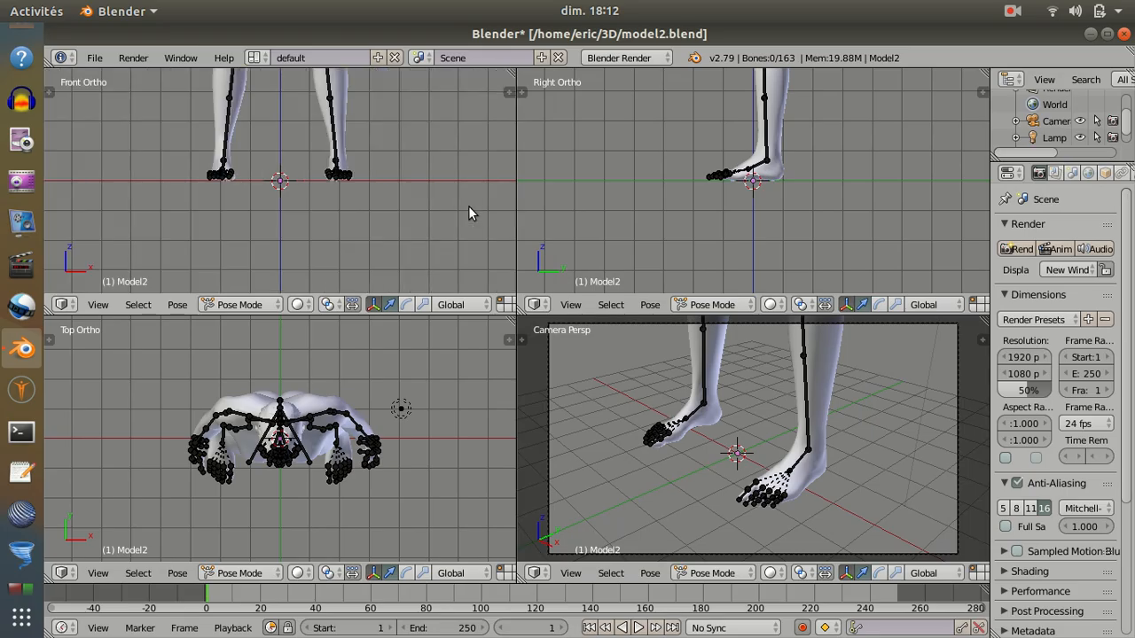
Switch the imported rig to Object Mode and scale the character down to about 0.23 of its size.
{"action": "key", "text": "Tab"}
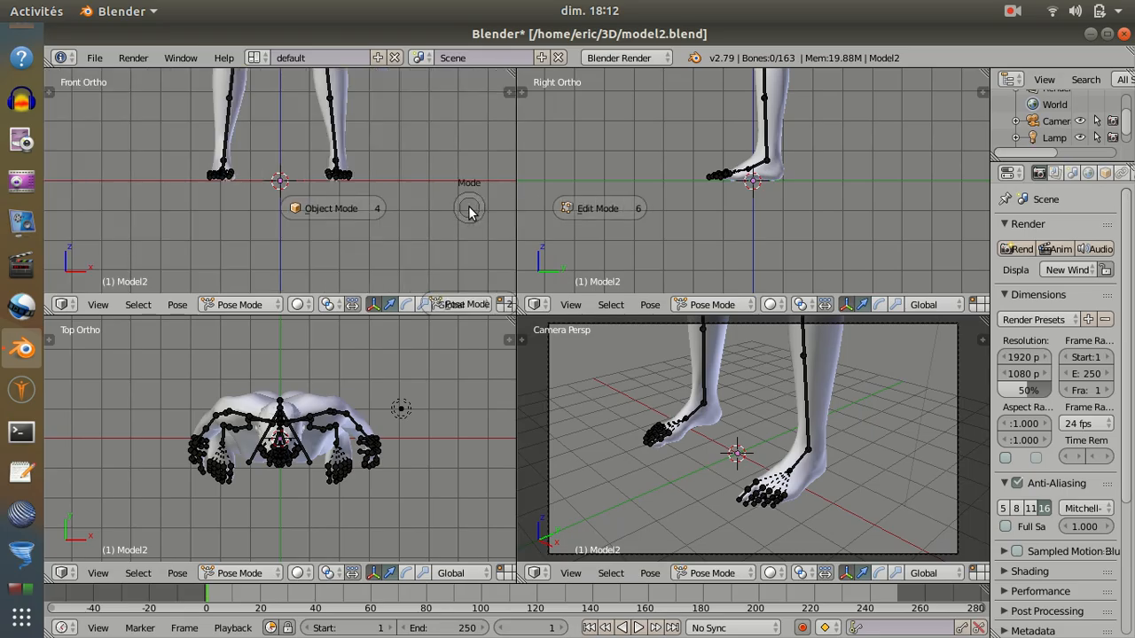
{"action": "left_click", "coordinate": [342, 208]}
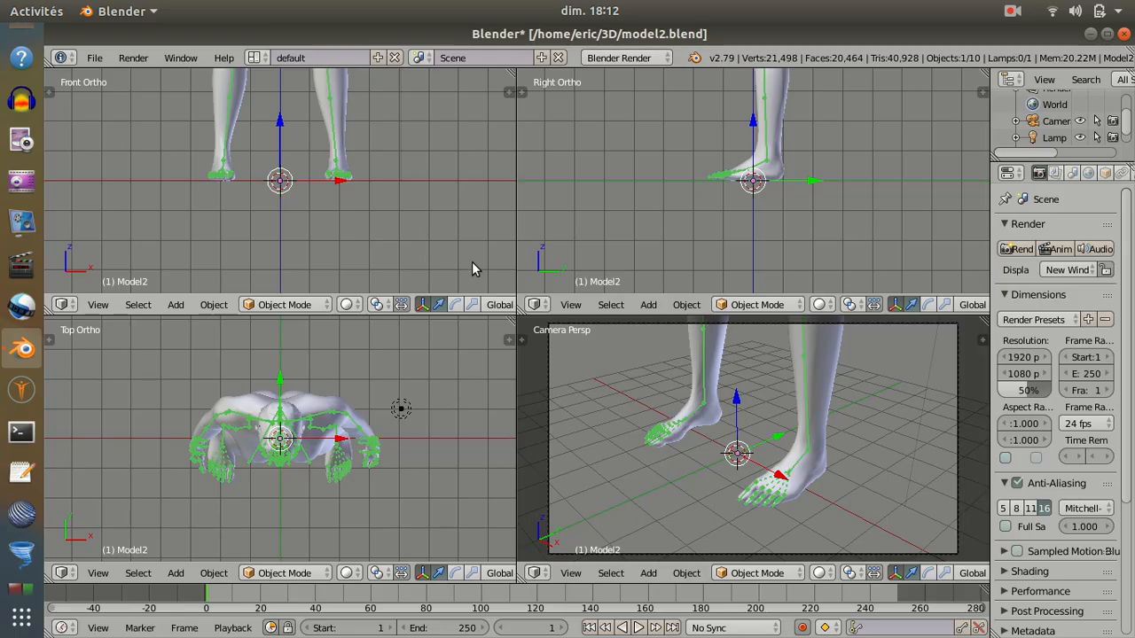
{"action": "key", "text": "s"}
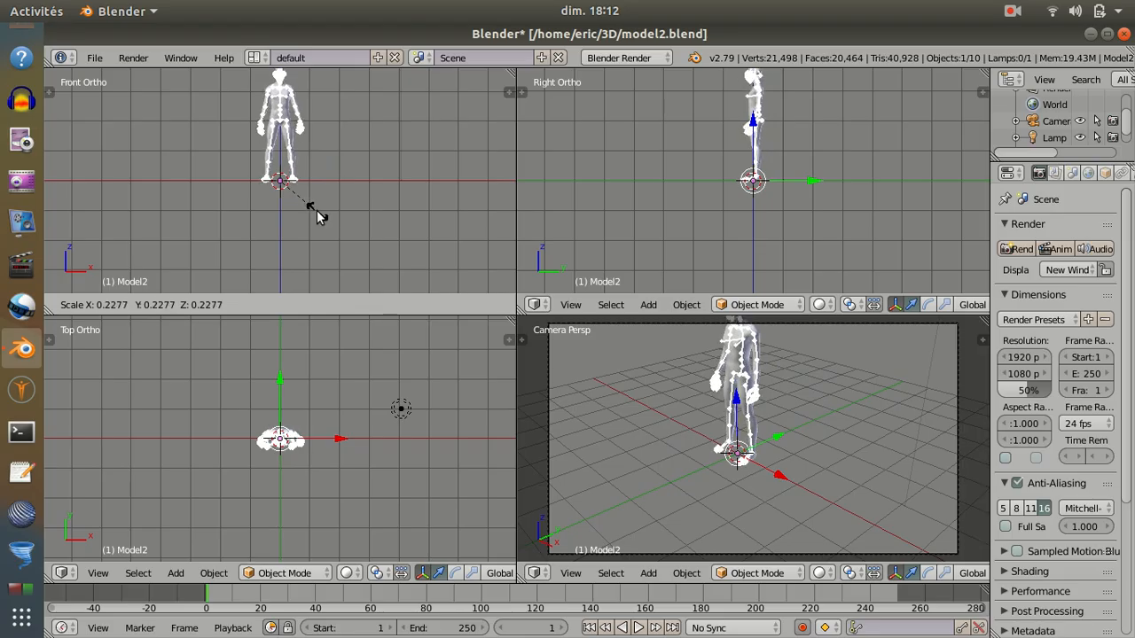
{"action": "left_click", "coordinate": [320, 215]}
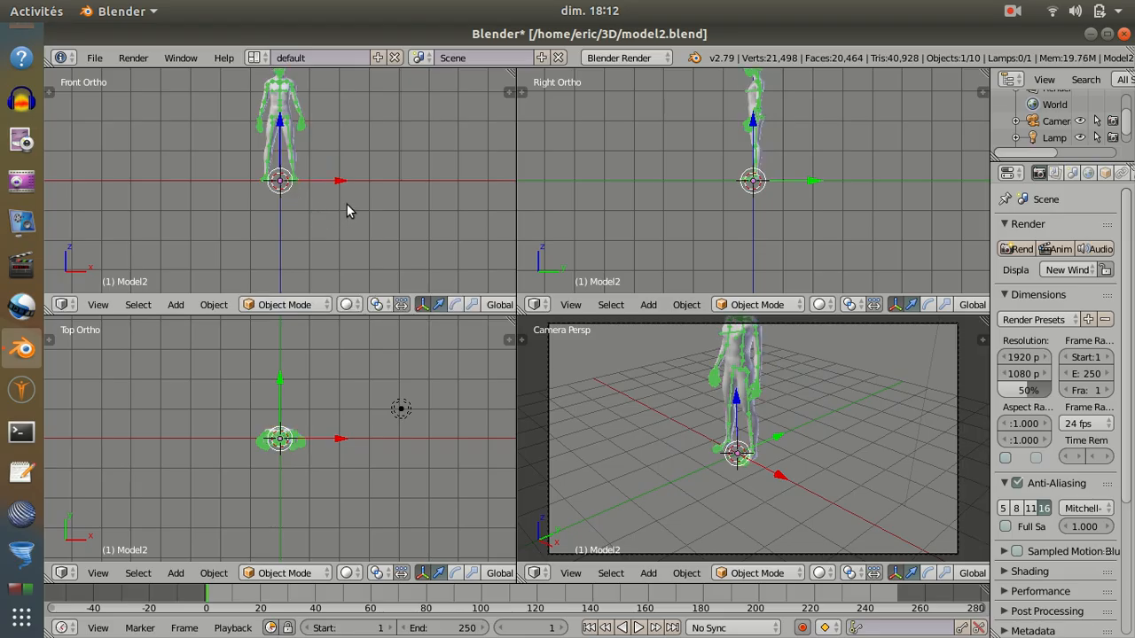
Move the existing lamp onto the character's centre line, in front of the body at about chest height.
{"action": "scroll", "coordinate": [691, 220], "scroll_direction": "down", "scroll_amount": 1}
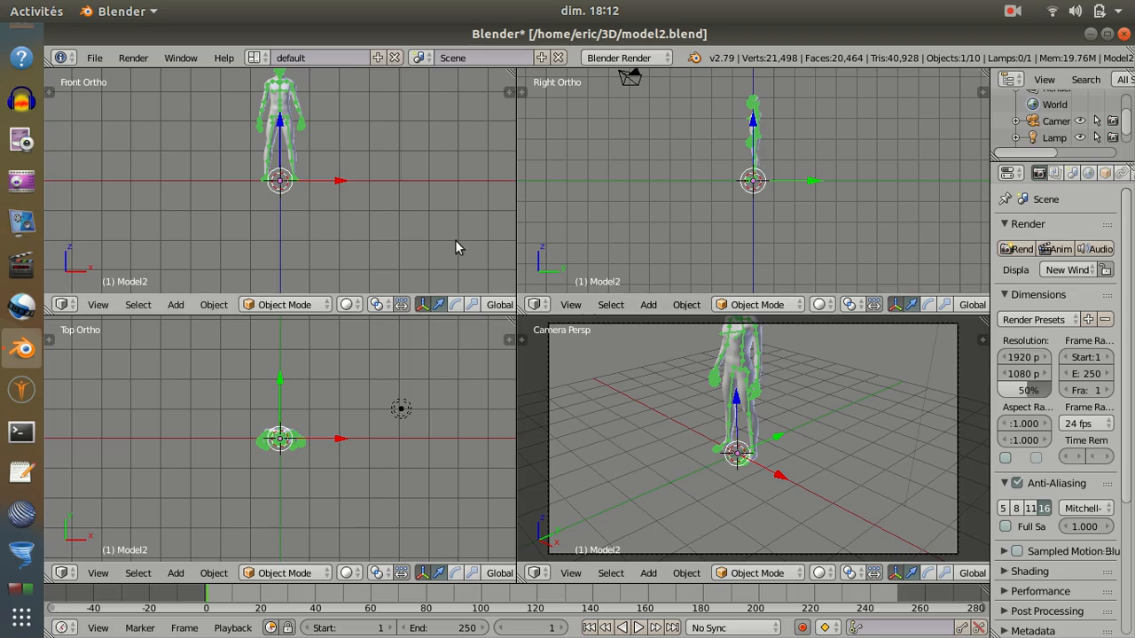
{"action": "scroll", "coordinate": [430, 230], "scroll_direction": "down", "scroll_amount": 1}
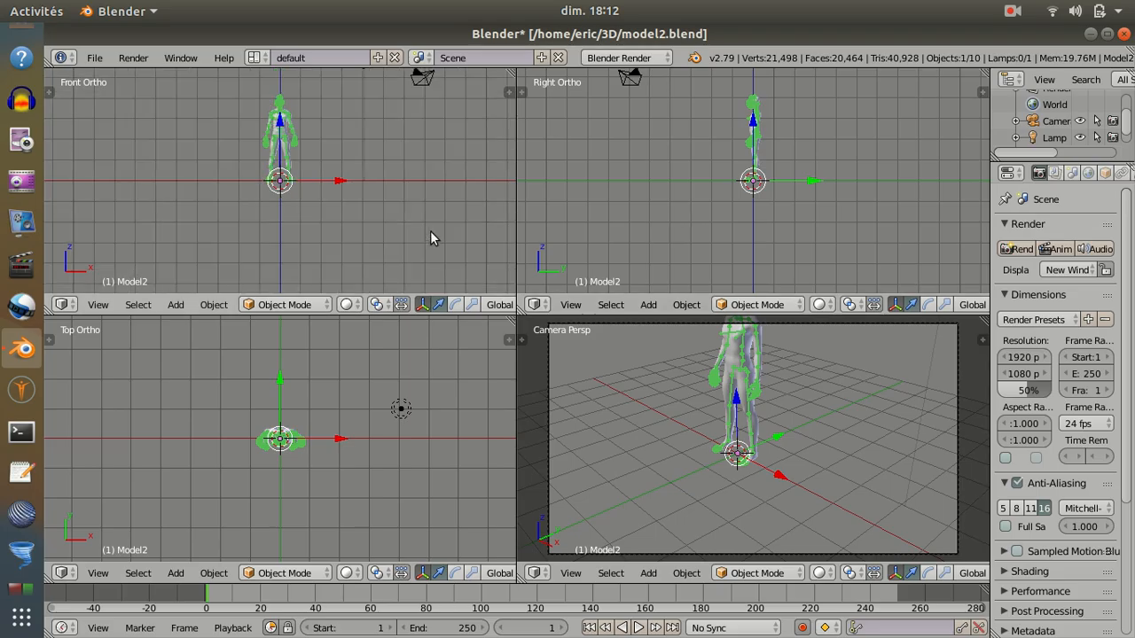
{"action": "right_click", "coordinate": [402, 409]}
{"action": "key", "text": "g"}
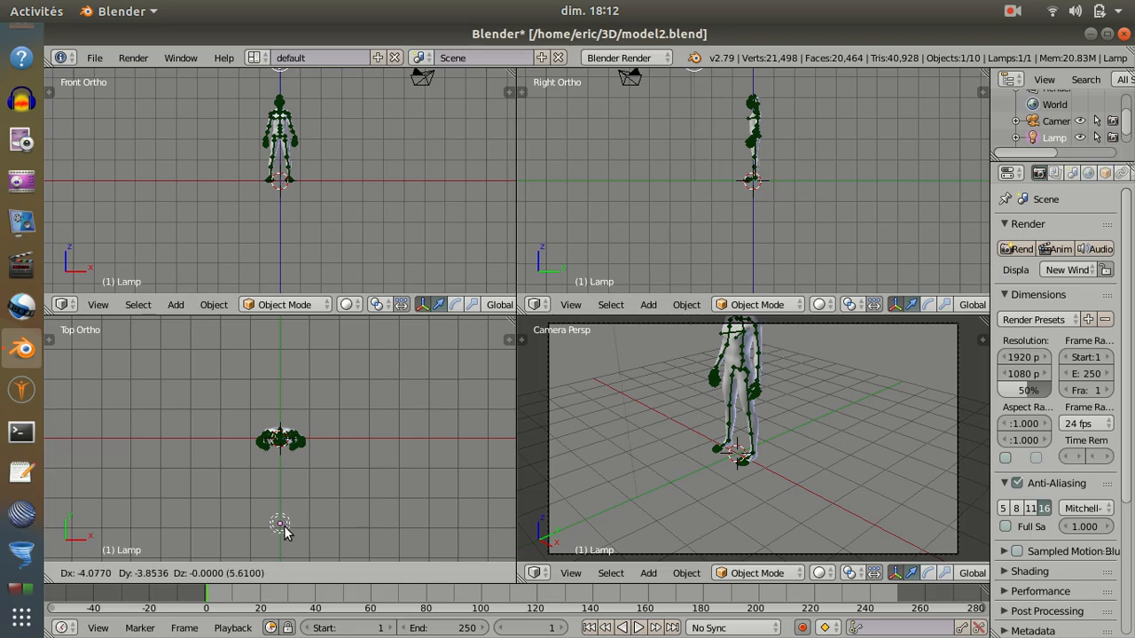
{"action": "left_click", "coordinate": [281, 529]}
{"action": "scroll", "coordinate": [625, 182], "scroll_direction": "down", "scroll_amount": 2}
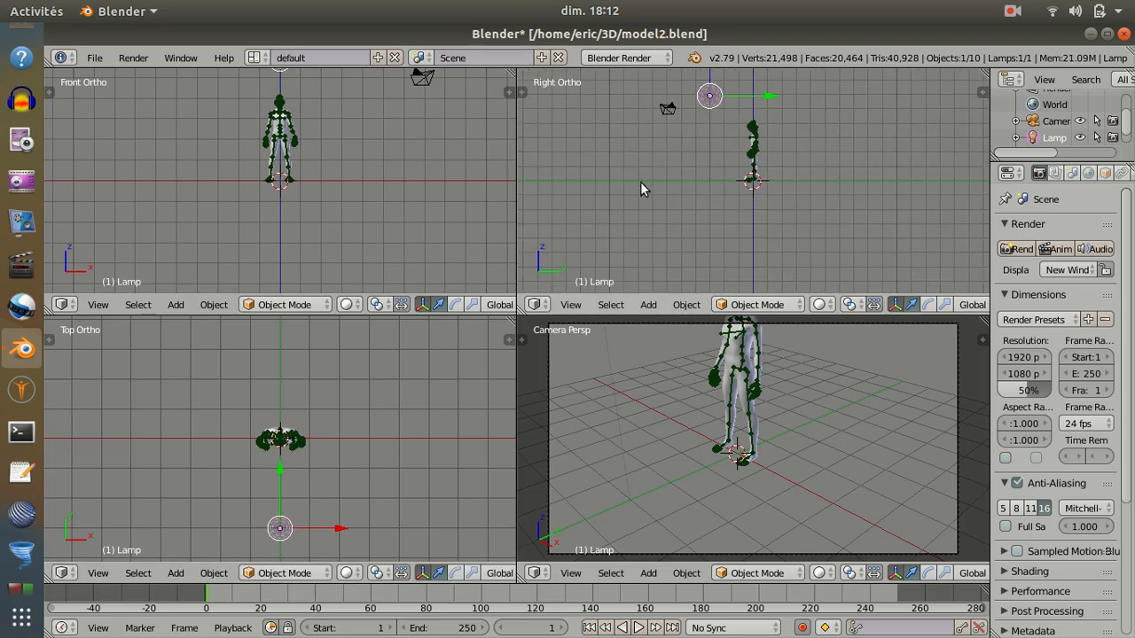
{"action": "key", "text": "g"}
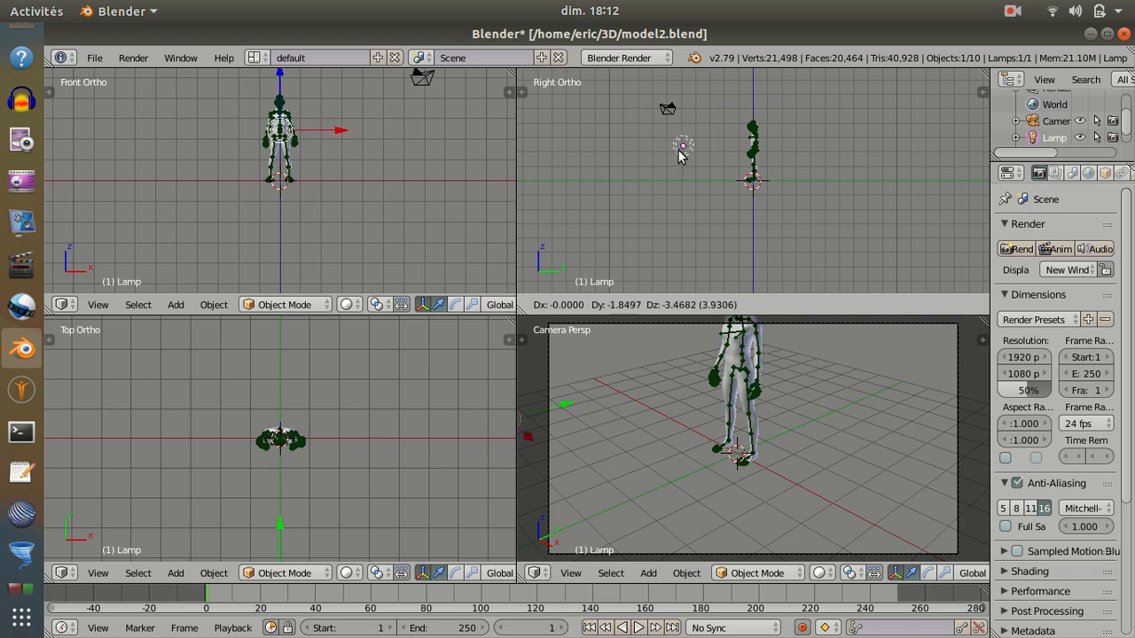
{"action": "left_click", "coordinate": [677, 150]}
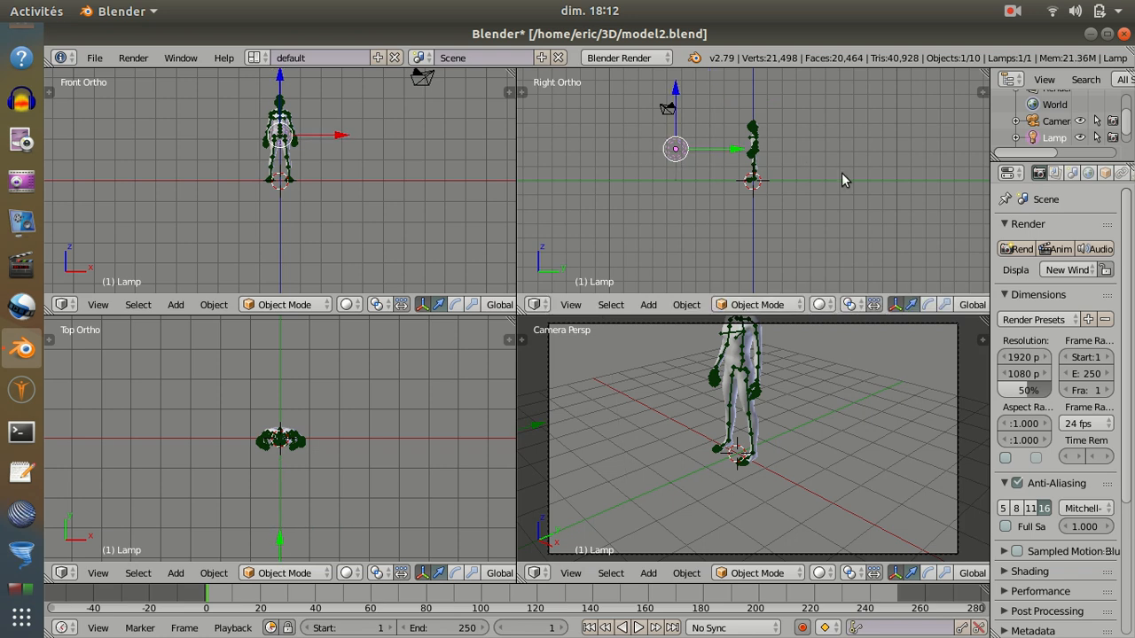
Add a Sun lamp and raise it straight above the character's head.
{"action": "key", "text": "shift+a"}
{"action": "mouse_move", "coordinate": [798, 364]}
{"action": "left_click", "coordinate": [880, 385]}
{"action": "scroll", "coordinate": [882, 180], "scroll_direction": "down", "scroll_amount": 3}
{"action": "left_click_drag", "start_coordinate": [754, 131], "coordinate": [758, 272]}
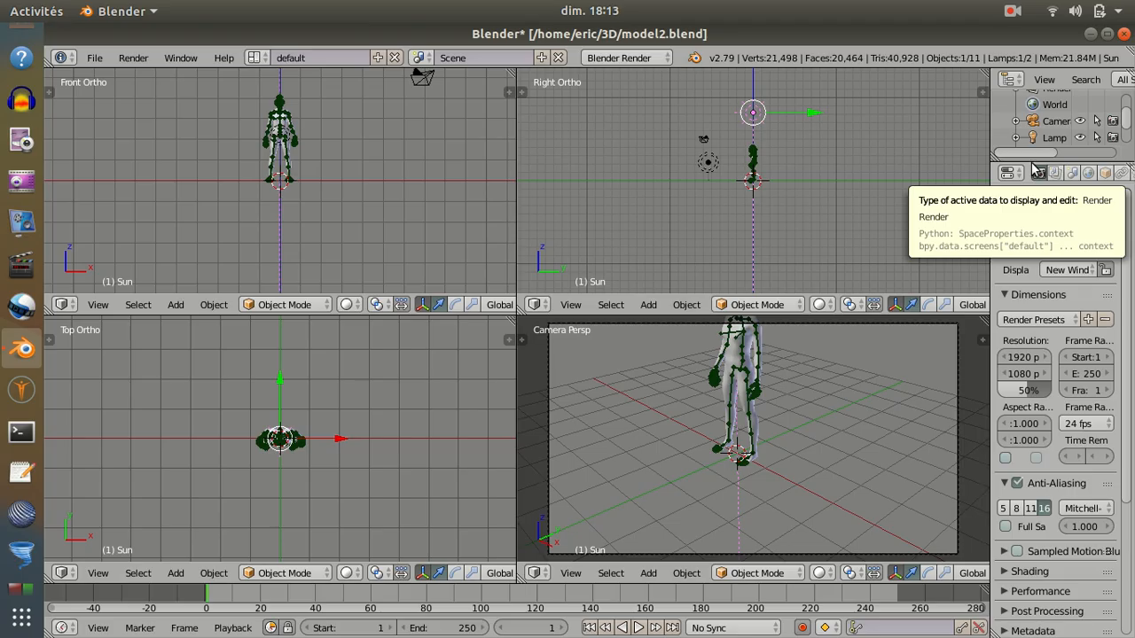
Select the camera and reposition it so the whole character fits inside the camera frame.
{"action": "left_click_drag", "start_coordinate": [1036, 163], "coordinate": [1035, 289]}
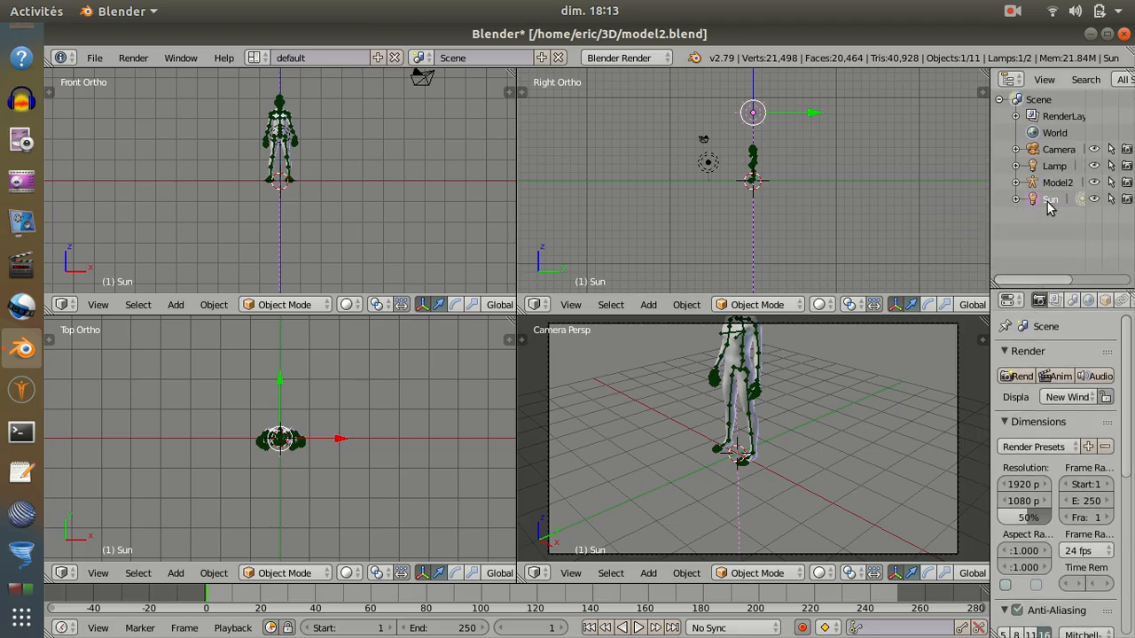
{"action": "left_click", "coordinate": [1052, 150]}
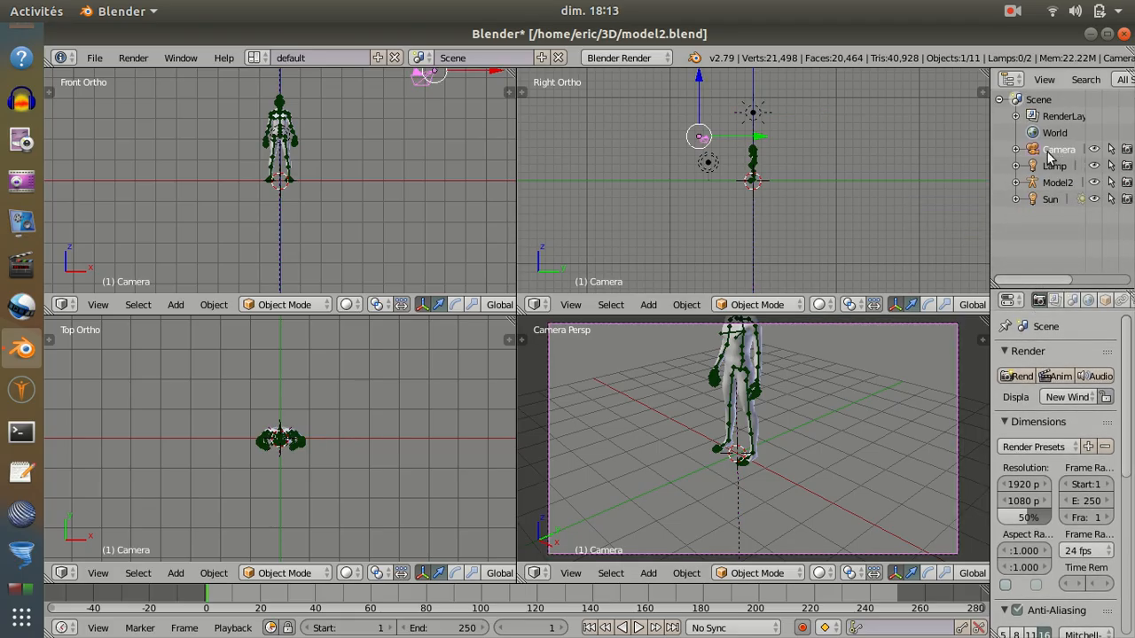
{"action": "key", "text": "g"}
{"action": "left_click", "coordinate": [802, 354]}
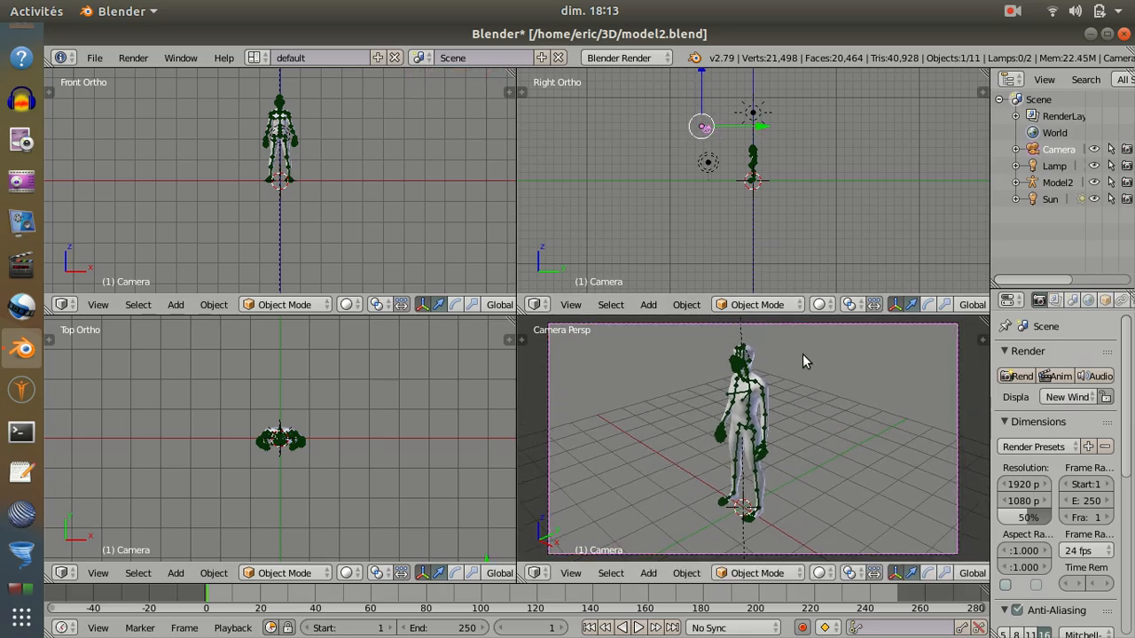
Set the viewport shading to Material in the right, front and top orthographic views.
{"action": "scroll", "coordinate": [820, 210], "scroll_direction": "up", "scroll_amount": 4}
{"action": "scroll", "coordinate": [820, 210], "scroll_direction": "up", "scroll_amount": 3}
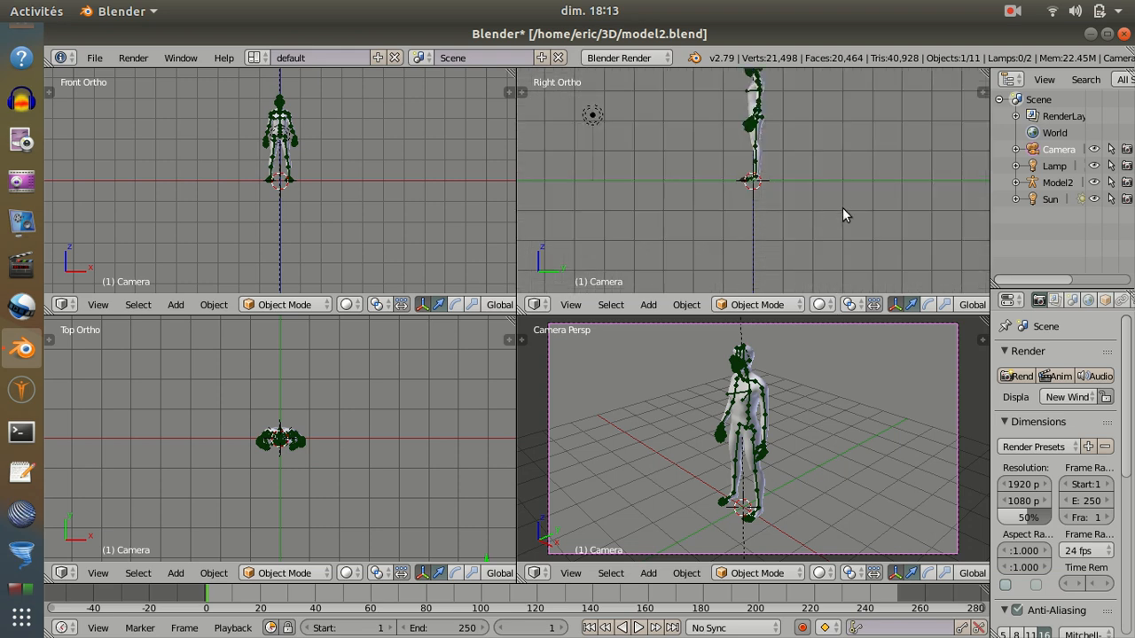
{"action": "scroll", "coordinate": [842, 207], "scroll_direction": "up", "scroll_amount": 3, "text": "shift"}
{"action": "scroll", "coordinate": [842, 207], "scroll_direction": "up", "scroll_amount": 2}
{"action": "scroll", "coordinate": [842, 212], "scroll_direction": "down", "scroll_amount": 1}
{"action": "left_click", "coordinate": [819, 304]}
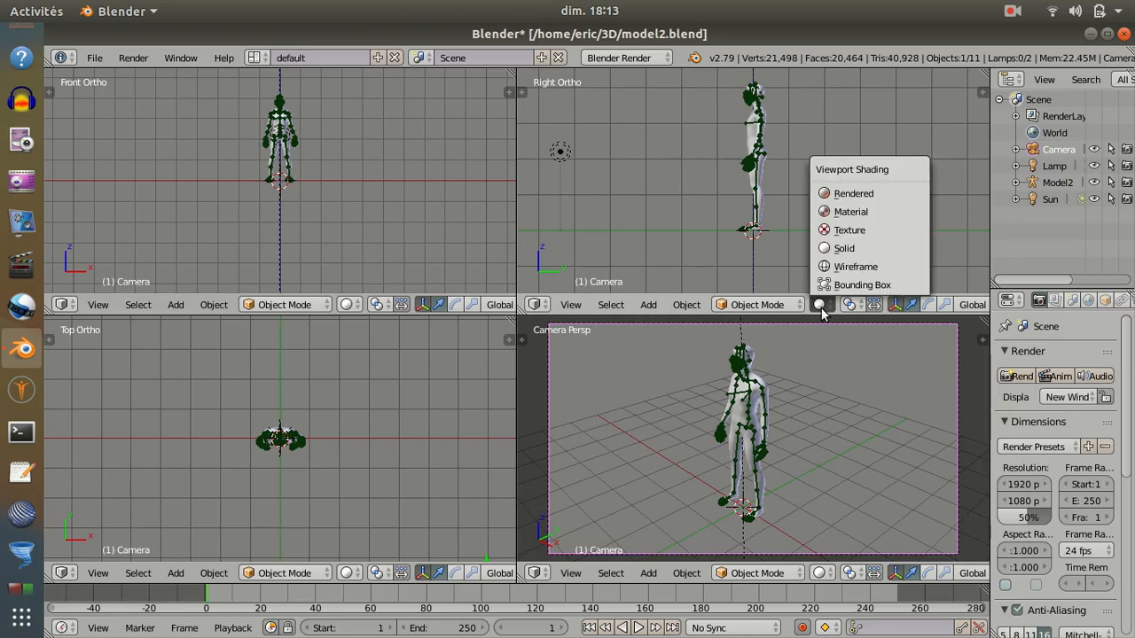
{"action": "left_click", "coordinate": [830, 213]}
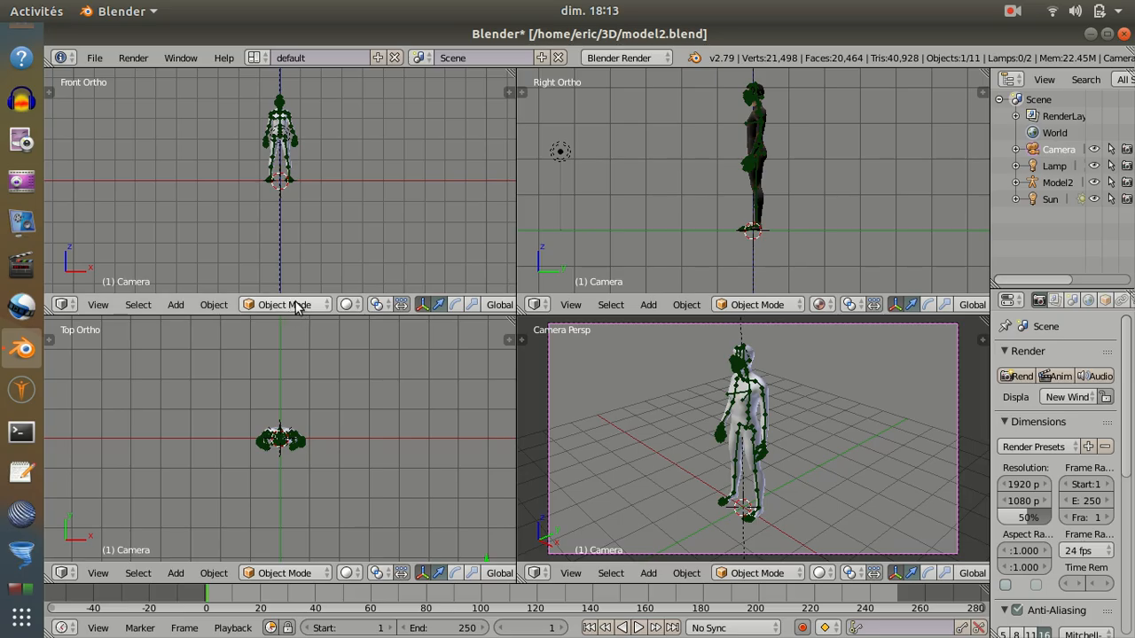
{"action": "left_click", "coordinate": [346, 305]}
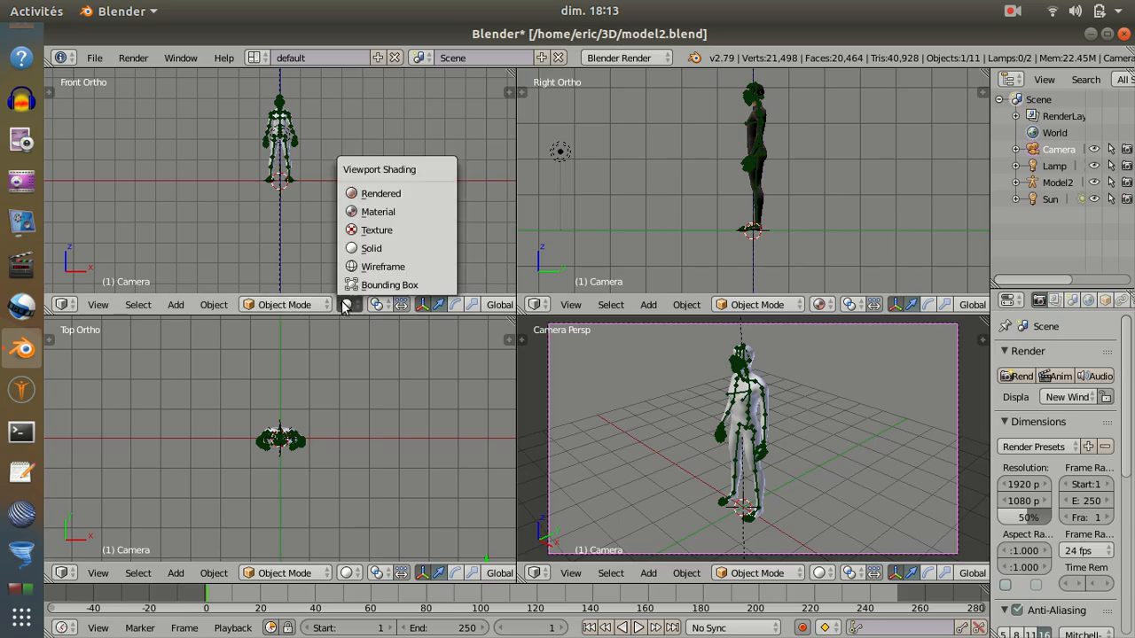
{"action": "left_click", "coordinate": [378, 214]}
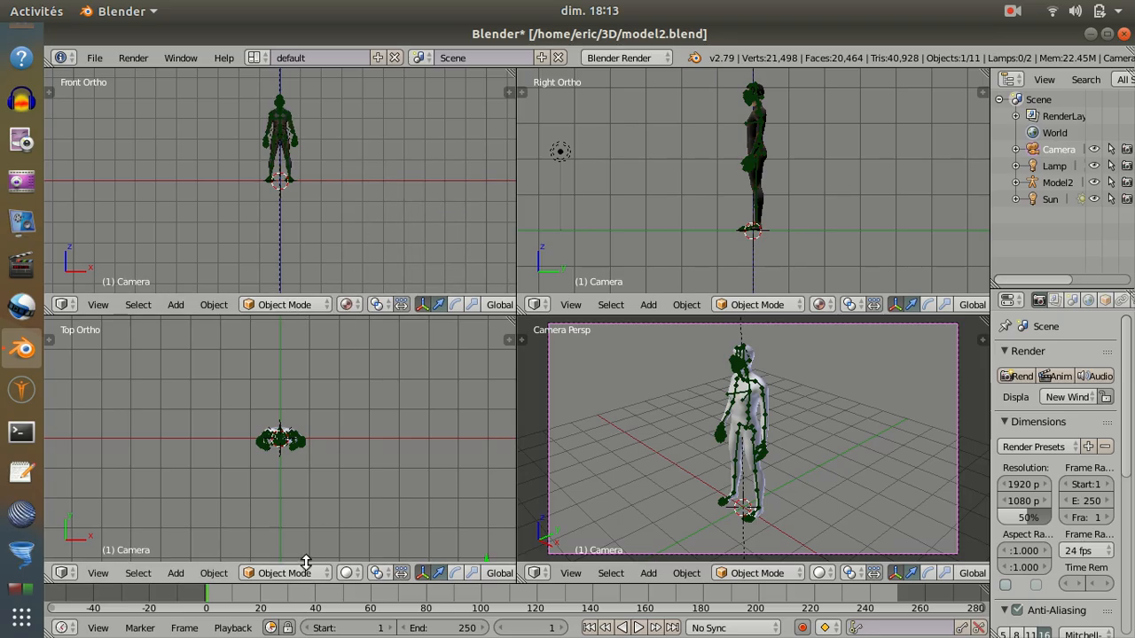
{"action": "left_click", "coordinate": [346, 573]}
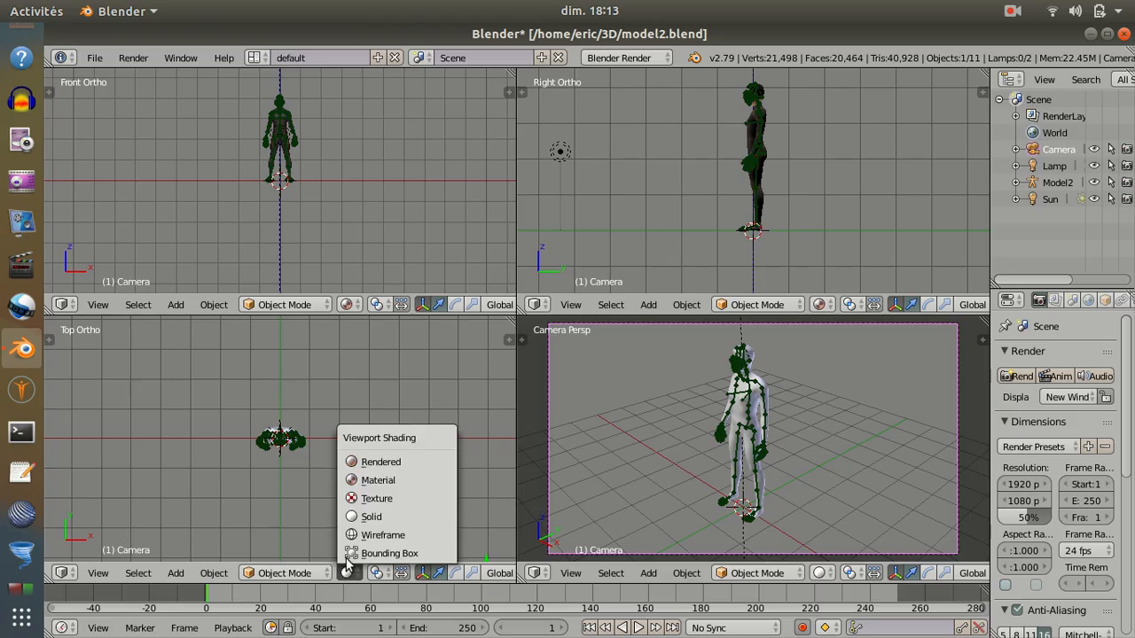
{"action": "left_click", "coordinate": [371, 481]}
{"action": "scroll", "coordinate": [374, 464], "scroll_direction": "up", "scroll_amount": 8}
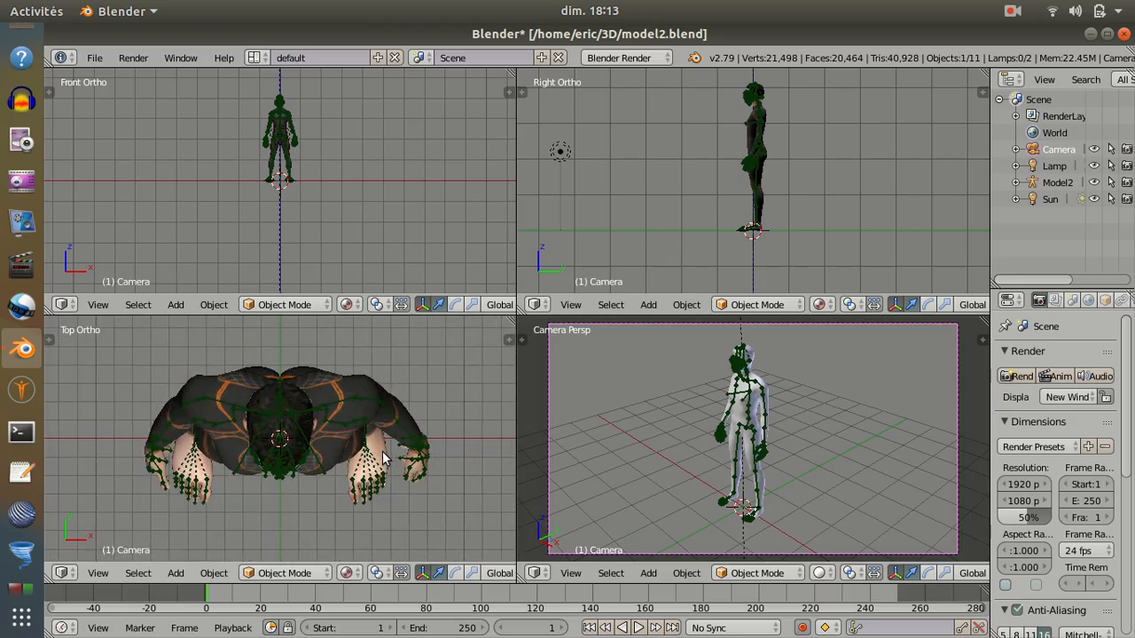
{"action": "scroll", "coordinate": [413, 228], "scroll_direction": "up", "scroll_amount": 5}
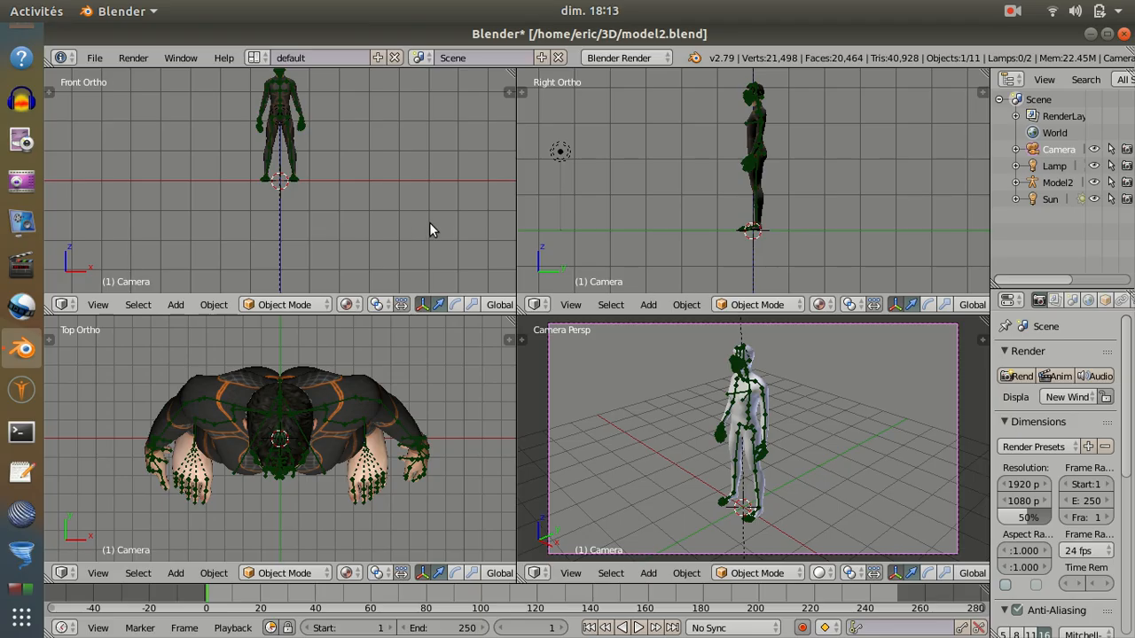
Set the viewport shading to Material in the camera perspective view.
{"action": "scroll", "coordinate": [432, 222], "scroll_direction": "up", "scroll_amount": 1, "text": "ctrl"}
{"action": "scroll", "coordinate": [432, 223], "scroll_direction": "down", "scroll_amount": 2, "text": "ctrl"}
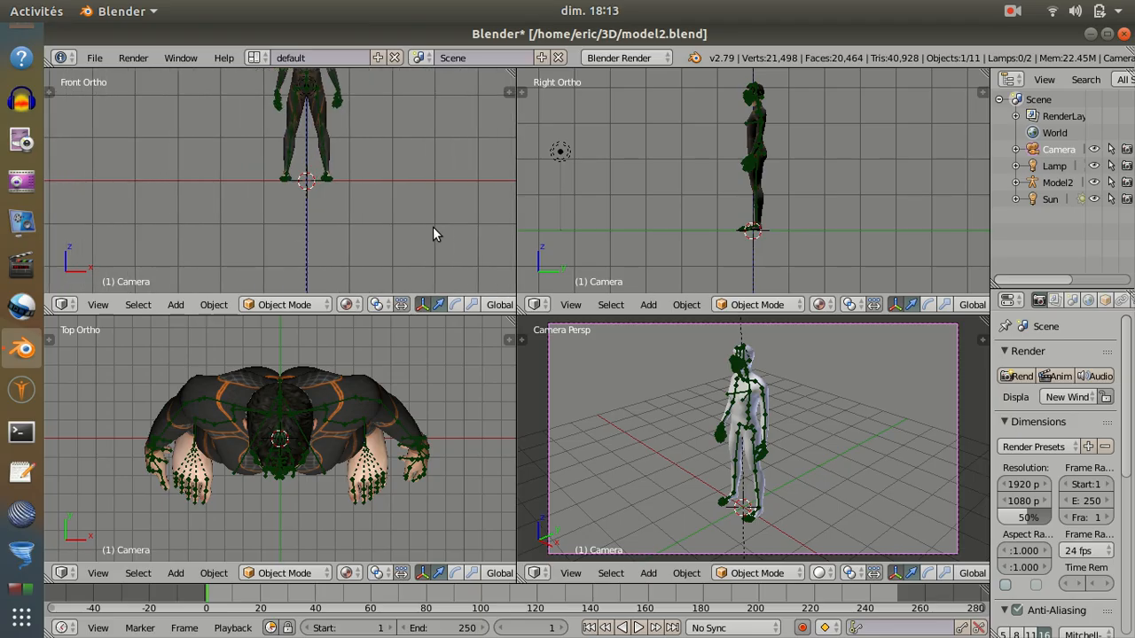
{"action": "scroll", "coordinate": [433, 228], "scroll_direction": "up", "scroll_amount": 2, "text": "shift"}
{"action": "scroll", "coordinate": [434, 230], "scroll_direction": "up", "scroll_amount": 1, "text": "shift"}
{"action": "scroll", "coordinate": [434, 230], "scroll_direction": "up", "scroll_amount": 2}
{"action": "scroll", "coordinate": [433, 233], "scroll_direction": "down", "scroll_amount": 1}
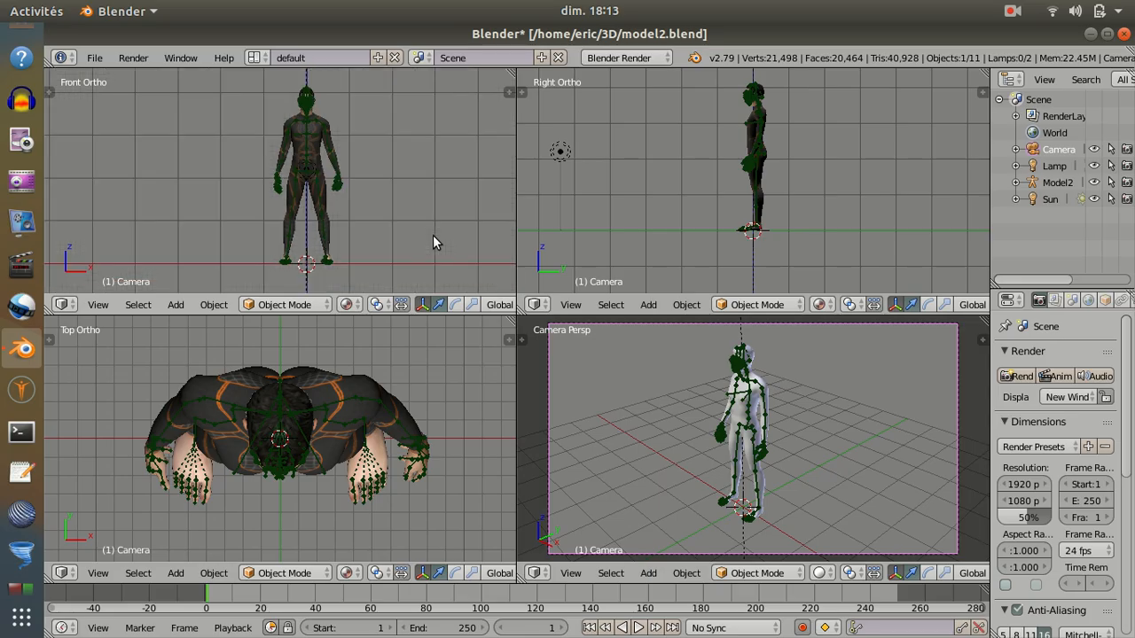
{"action": "left_click", "coordinate": [818, 573]}
{"action": "left_click", "coordinate": [830, 483]}
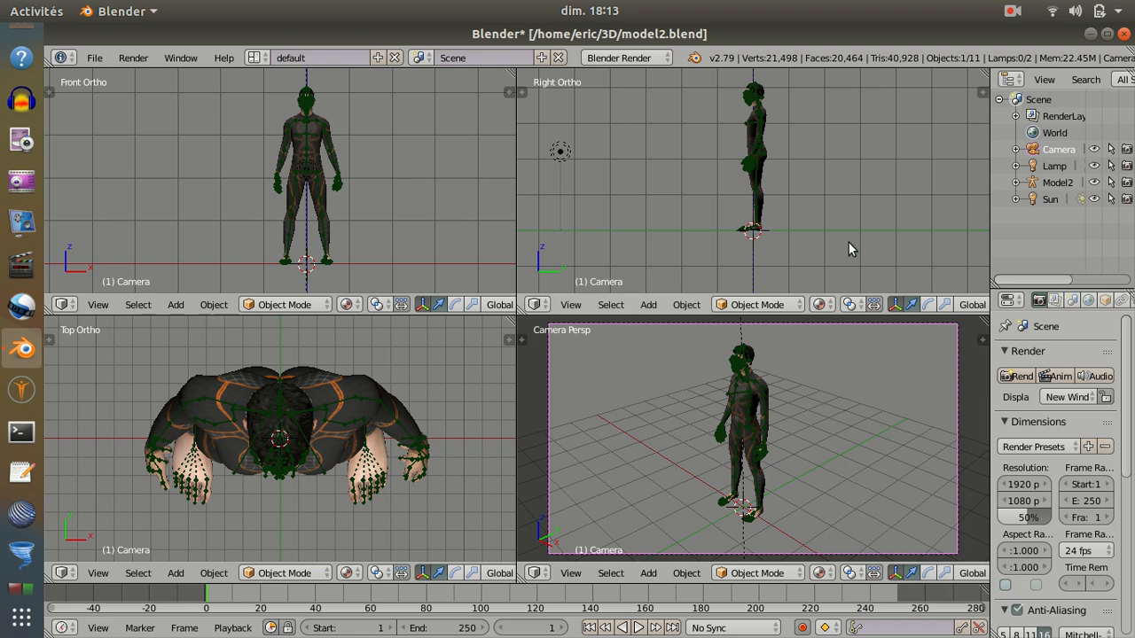
Save the scene over model2.blend and render the current frame from the camera.
{"action": "key", "text": "ctrl+s"}
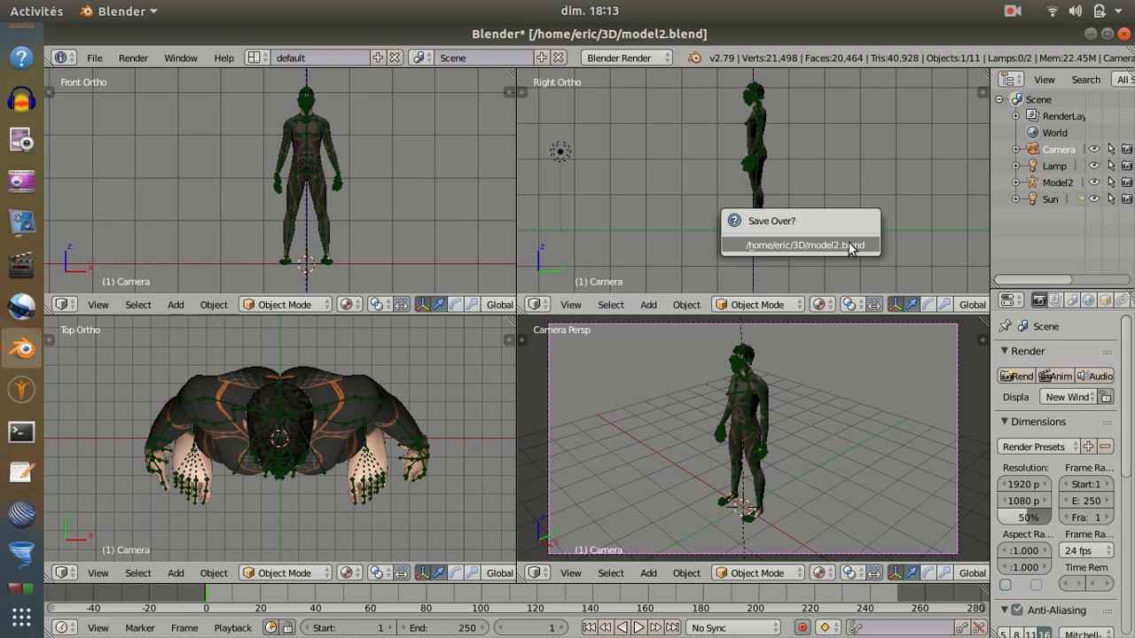
{"action": "left_click", "coordinate": [849, 246]}
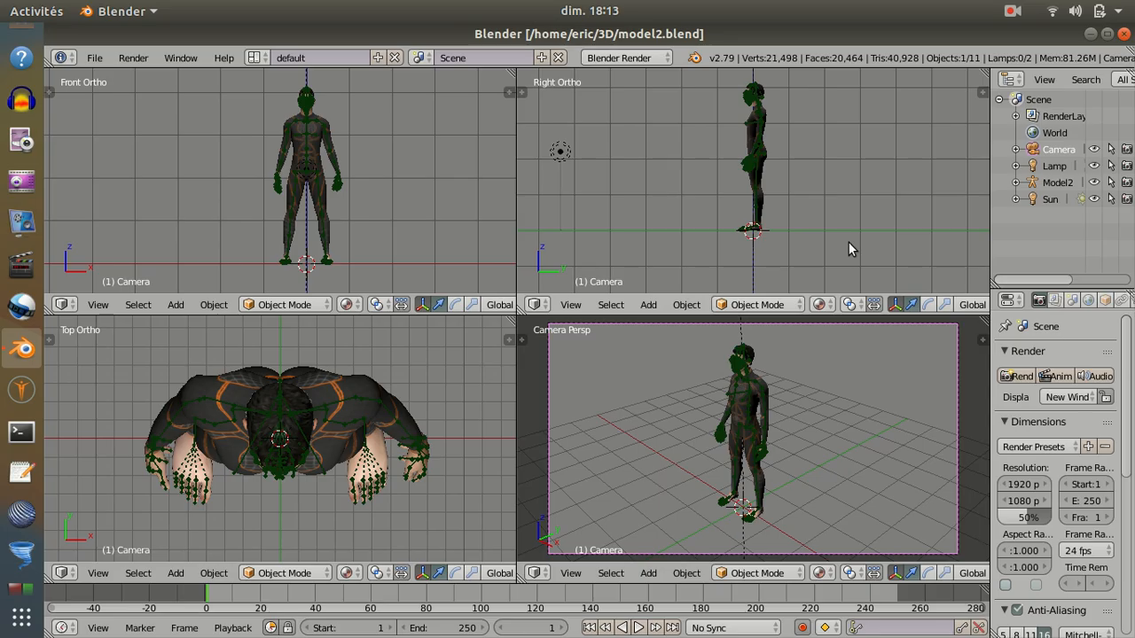
{"action": "key", "text": "F12"}
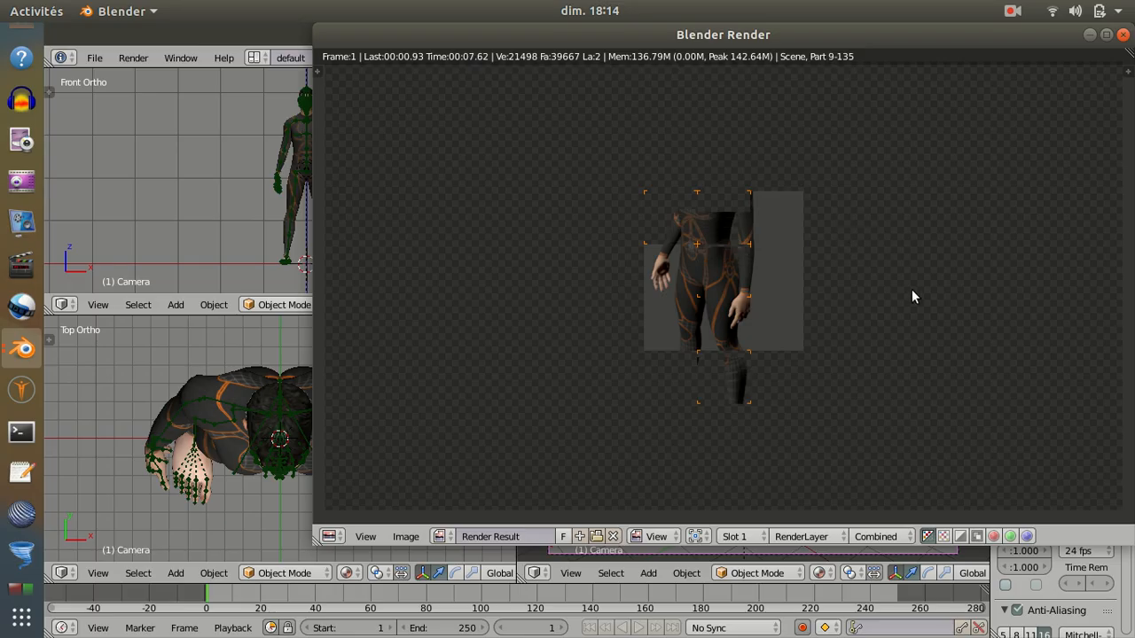
{"action": "left_click_drag", "start_coordinate": [960, 40], "coordinate": [800, 84]}
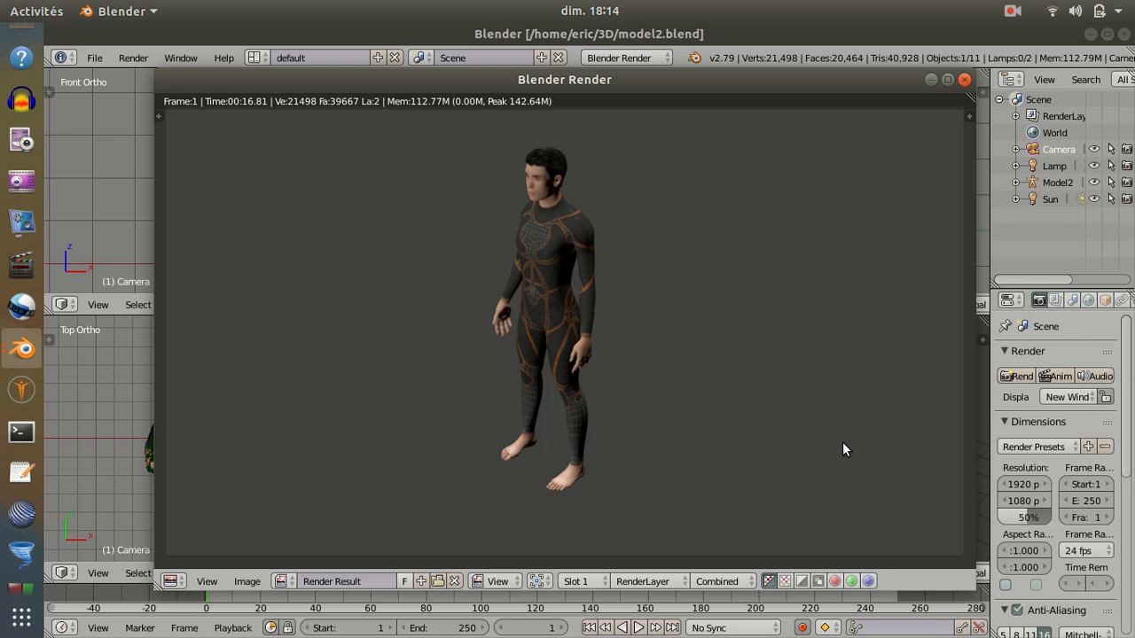
Save the rendered image as model1png.png in the 3D folder and close the render window.
{"action": "left_click", "coordinate": [248, 581]}
{"action": "left_click", "coordinate": [284, 477]}
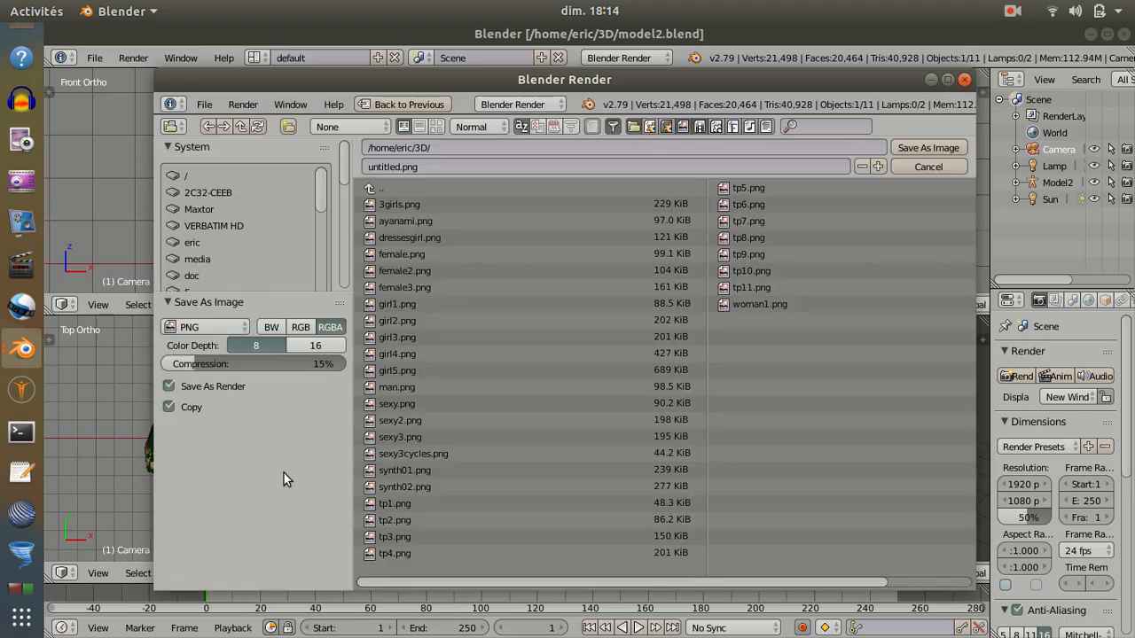
{"action": "left_click", "coordinate": [425, 167]}
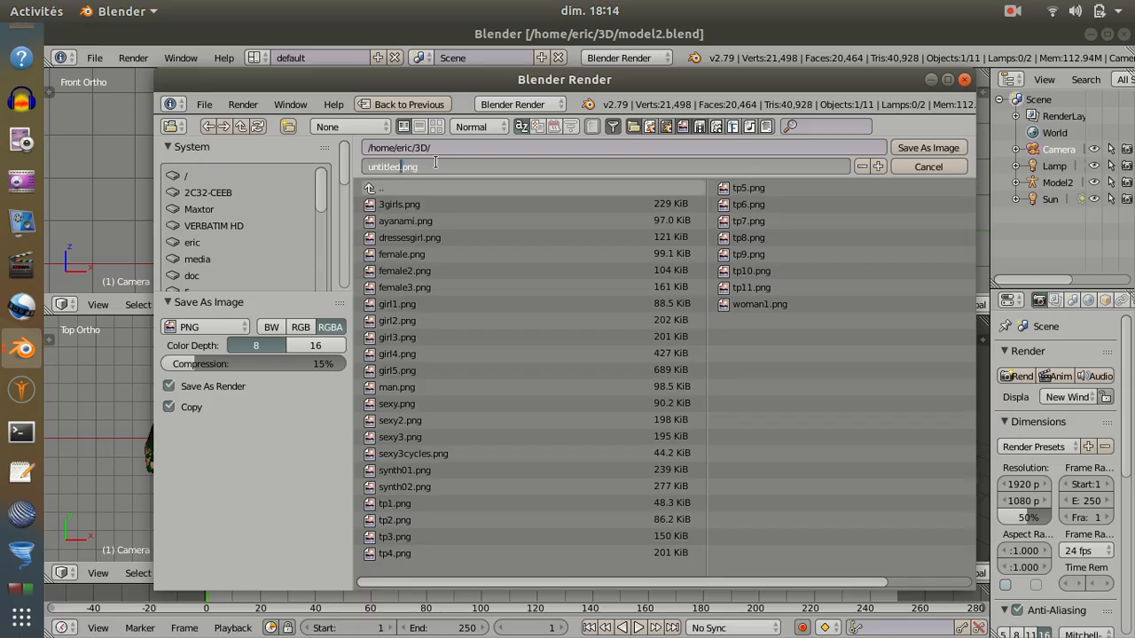
{"action": "type", "text": "u"}
{"action": "type", "text": "odel"}
{"action": "type", "text": "1png"}
{"action": "left_click", "coordinate": [927, 148]}
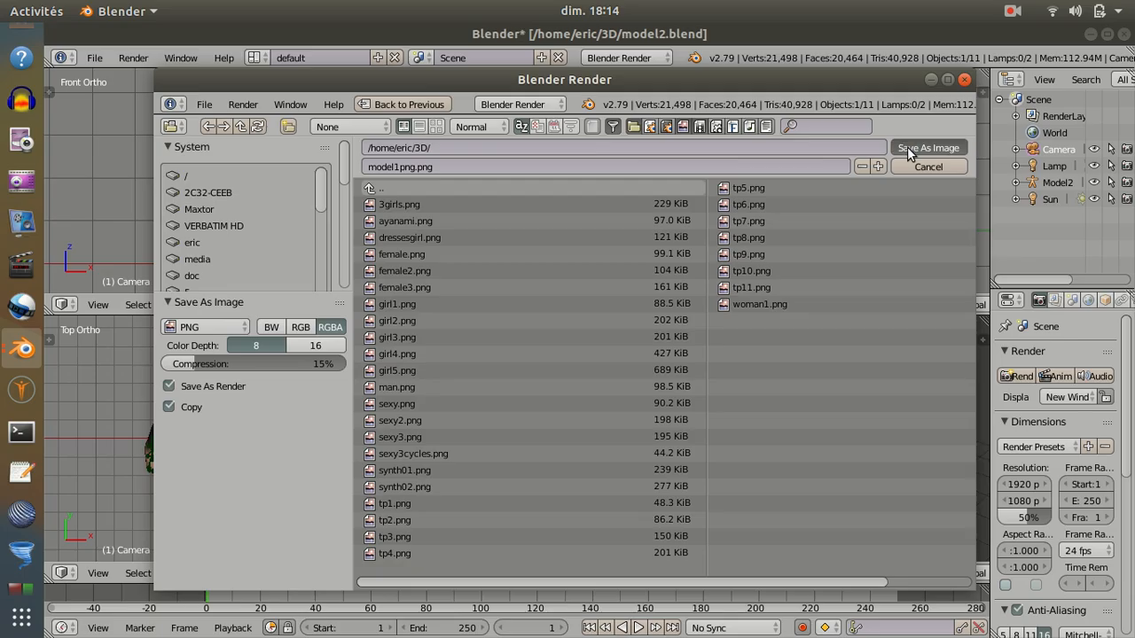
{"action": "left_click", "coordinate": [964, 81]}
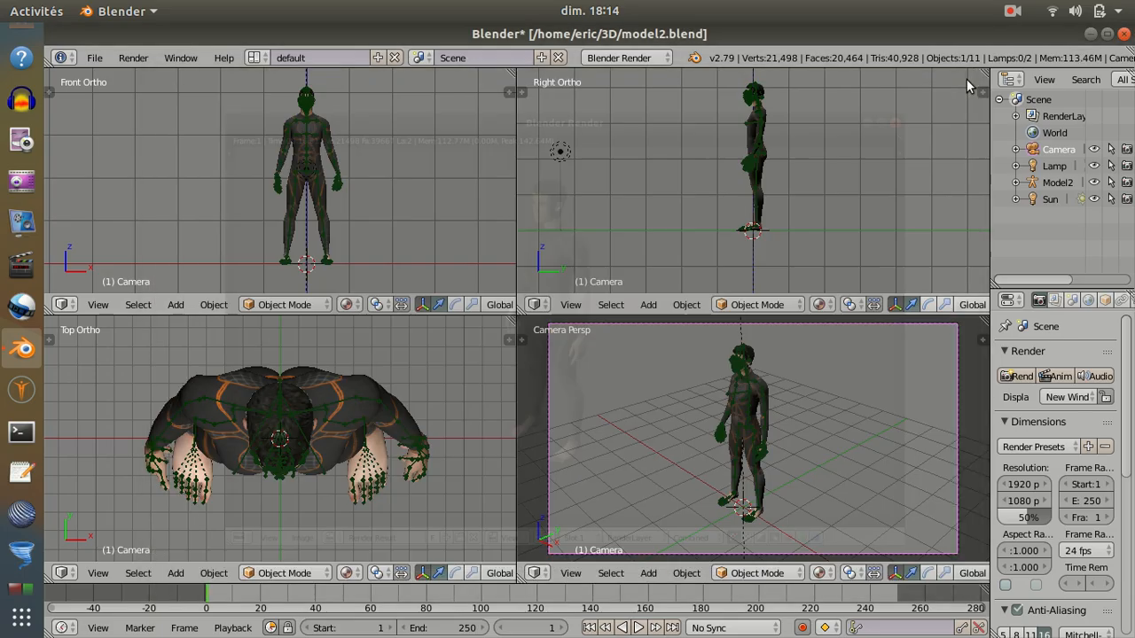
Enable Ambient Occlusion in the scene's world settings.
{"action": "scroll", "coordinate": [1044, 306], "scroll_direction": "down", "scroll_amount": 2}
{"action": "scroll", "coordinate": [1044, 306], "scroll_direction": "up", "scroll_amount": 1}
{"action": "scroll", "coordinate": [1044, 306], "scroll_direction": "down", "scroll_amount": 1}
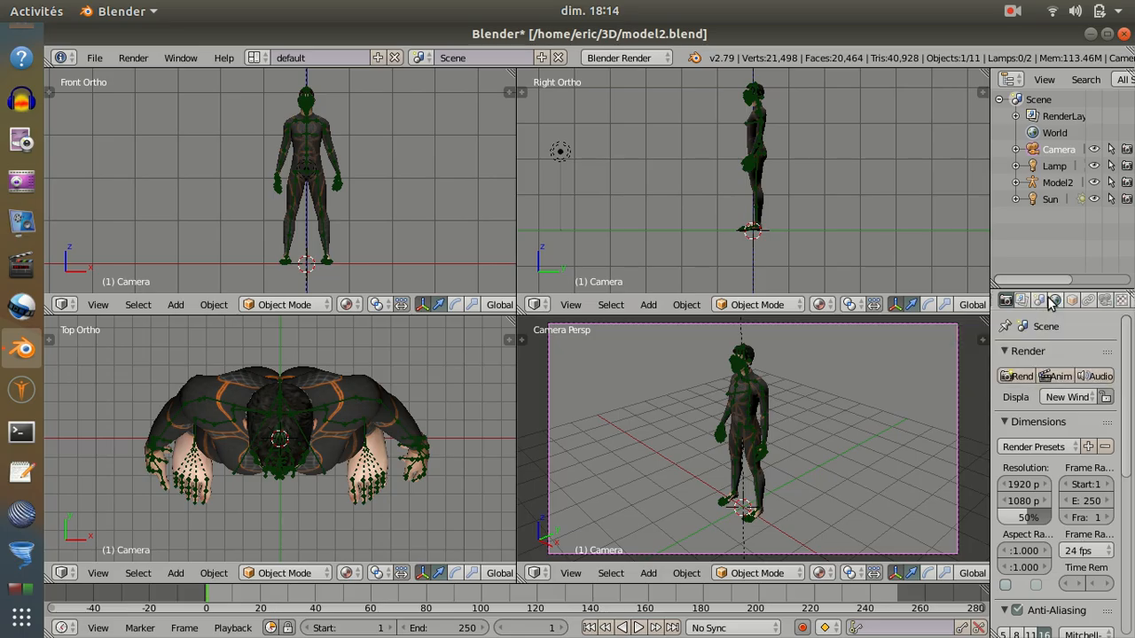
{"action": "left_click", "coordinate": [1054, 301]}
{"action": "scroll", "coordinate": [1055, 399], "scroll_direction": "down", "scroll_amount": 2}
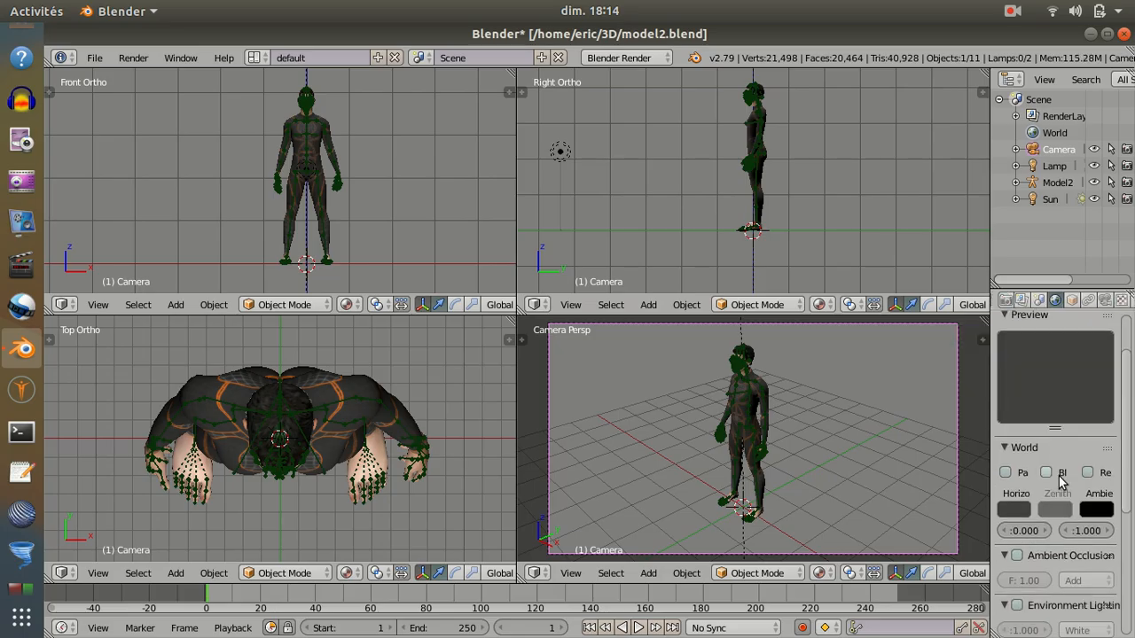
{"action": "left_click", "coordinate": [1017, 557]}
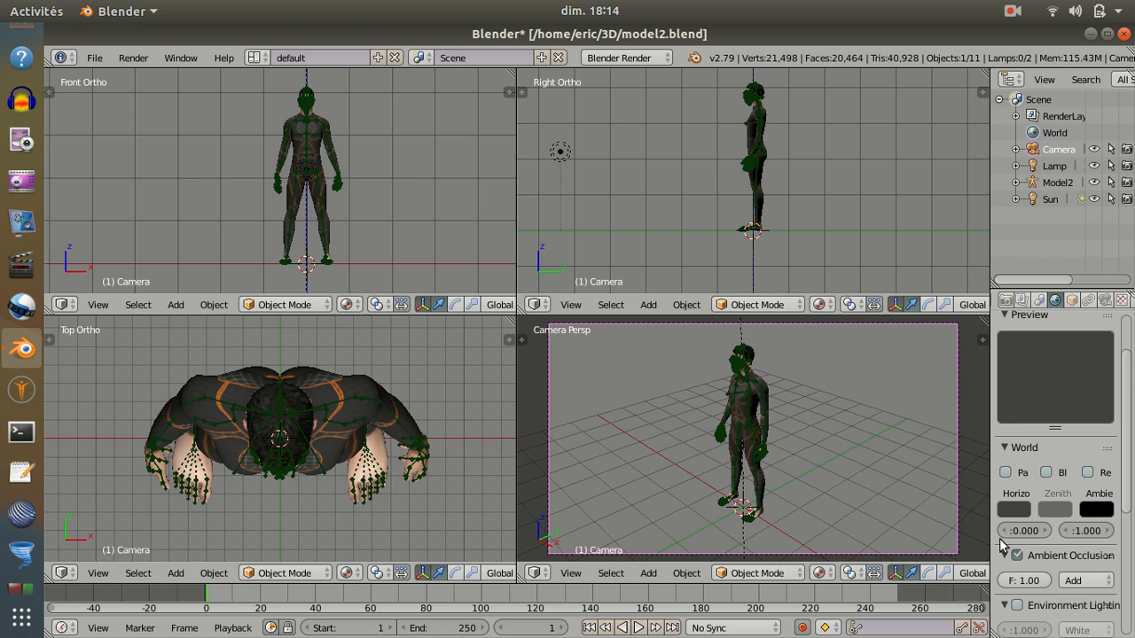
Render the current frame again with ambient occlusion enabled.
{"action": "scroll", "coordinate": [889, 178], "scroll_direction": "up", "scroll_amount": 2}
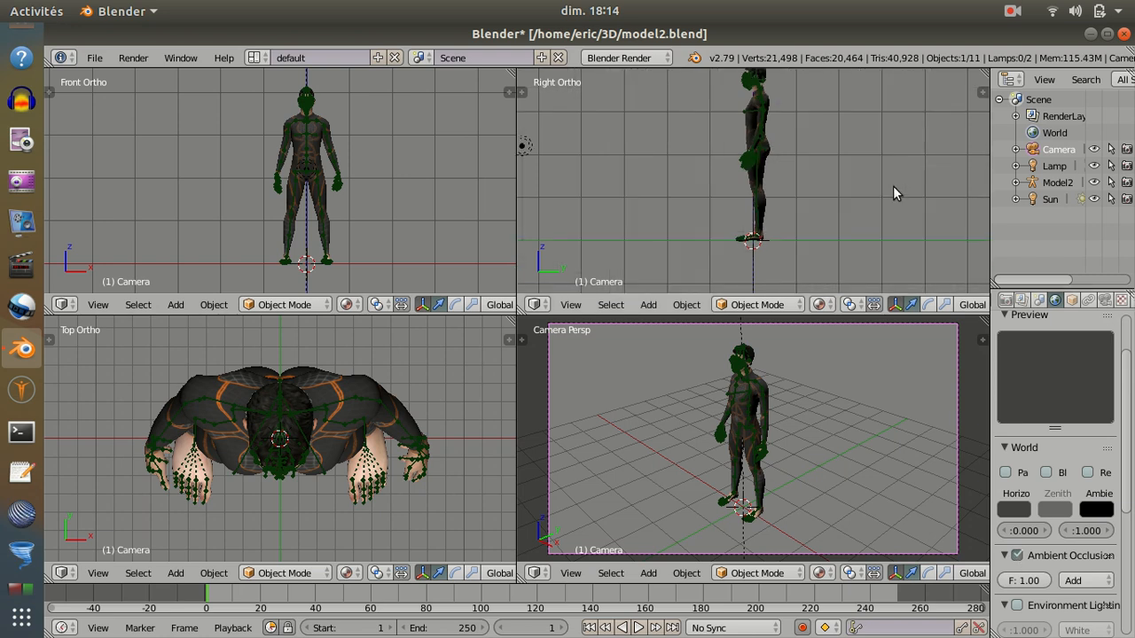
{"action": "scroll", "coordinate": [892, 186], "scroll_direction": "down", "scroll_amount": 1}
{"action": "left_click", "coordinate": [1006, 301]}
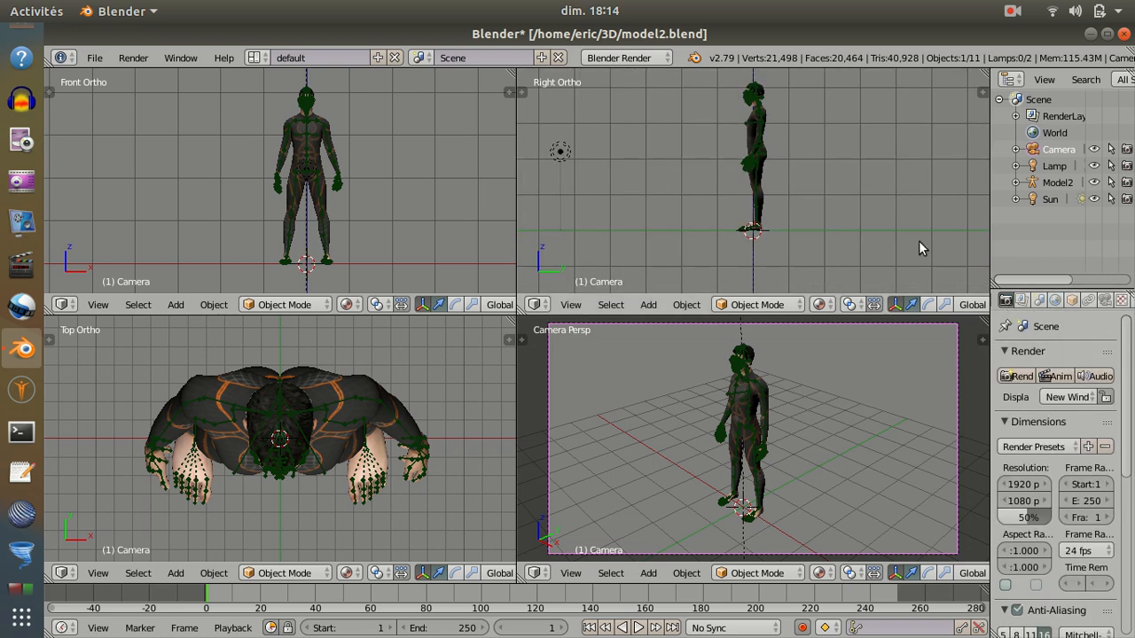
{"action": "key", "text": "F12"}
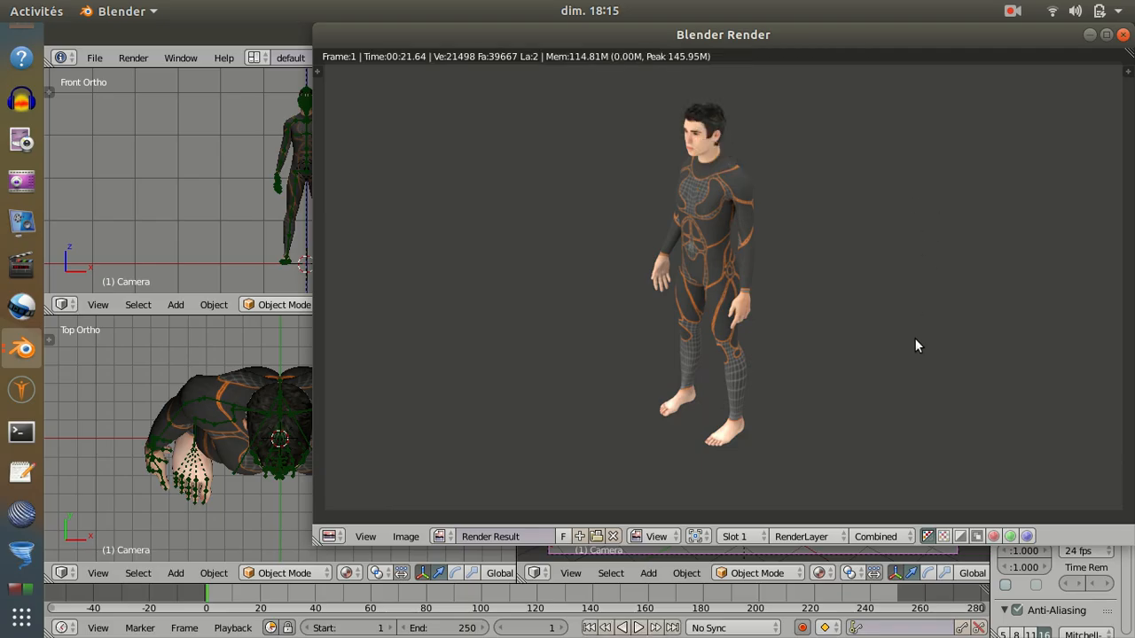
Save the second render as a separate PNG with the number 2 in its file name, and close the render window.
{"action": "left_click", "coordinate": [405, 537]}
{"action": "left_click", "coordinate": [435, 434]}
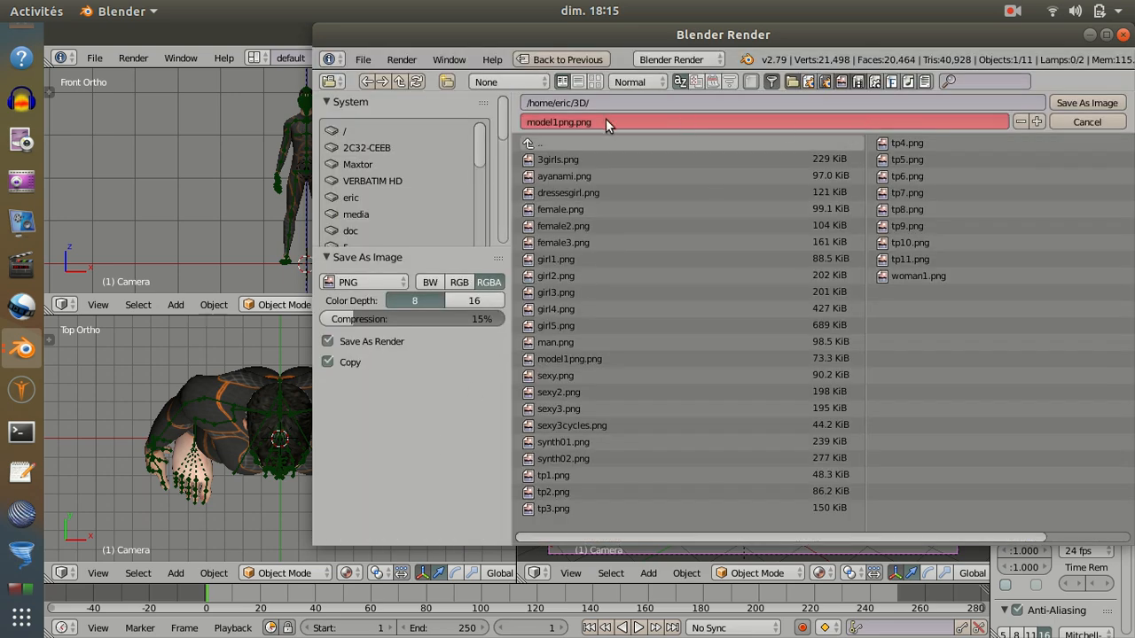
{"action": "left_click", "coordinate": [575, 123]}
{"action": "left_click", "coordinate": [574, 122]}
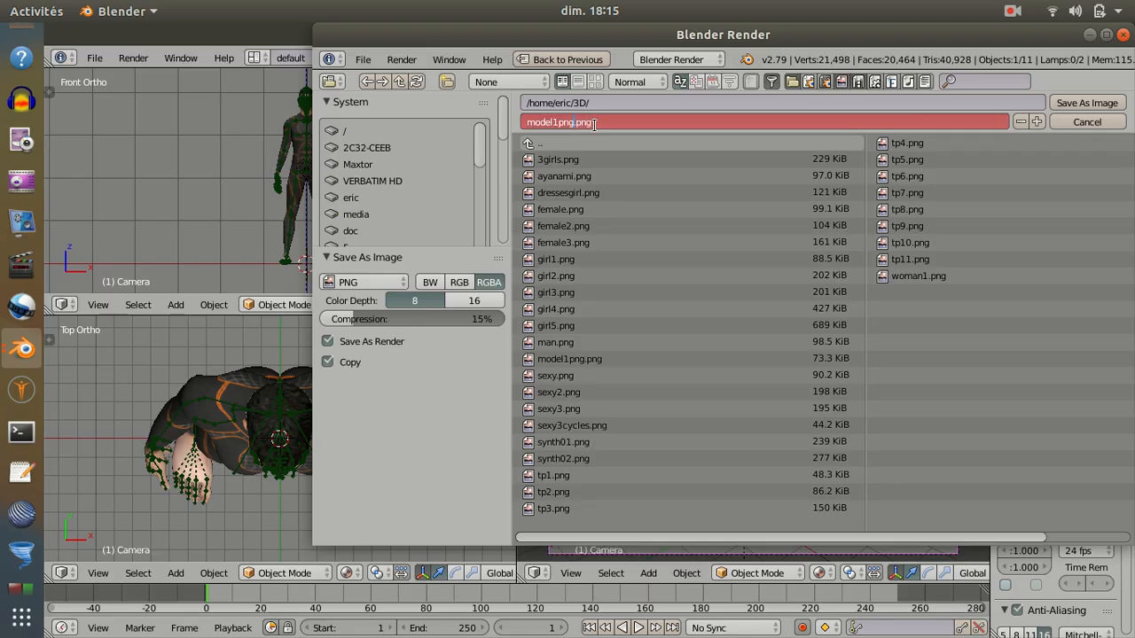
{"action": "key", "text": "BackSpace"}
{"action": "key", "text": "BackSpace"}
{"action": "key", "text": "BackSpace"}
{"action": "key", "text": "BackSpace"}
{"action": "key", "text": "BackSpace"}
{"action": "type", "text": "2"}
{"action": "left_click", "coordinate": [1071, 103]}
{"action": "left_click", "coordinate": [1070, 102]}
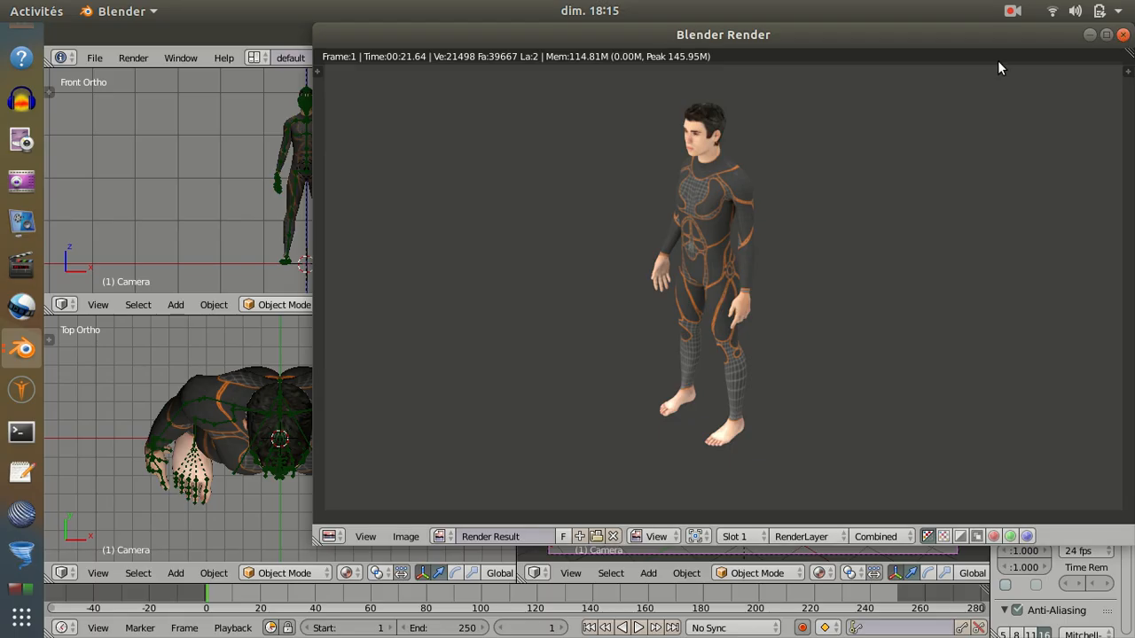
{"action": "left_click_drag", "start_coordinate": [997, 41], "coordinate": [823, 125]}
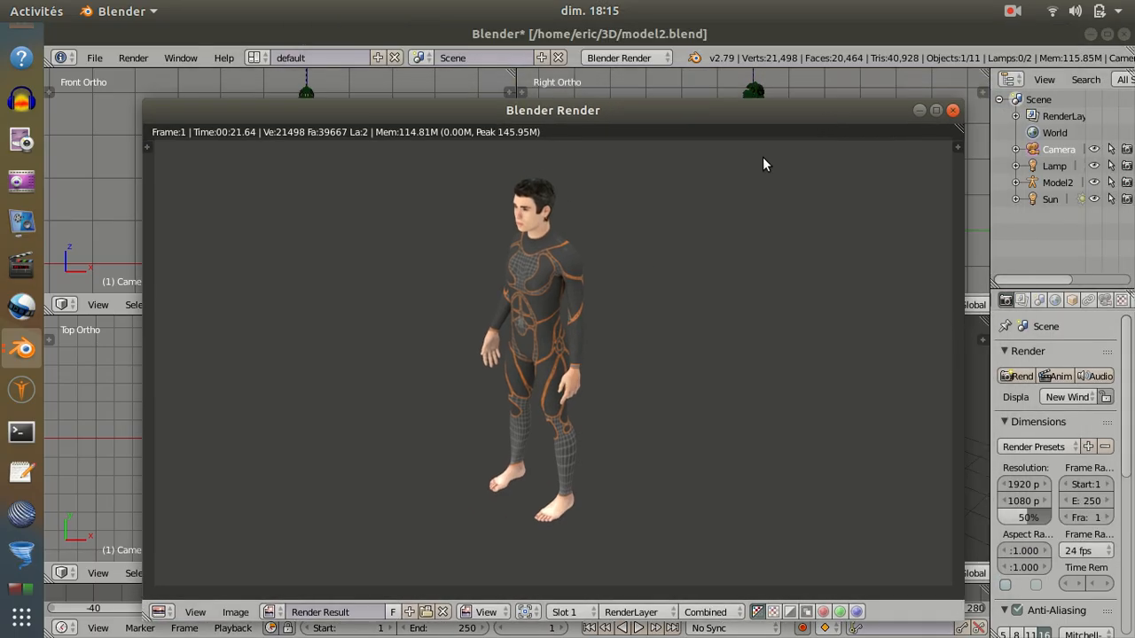
{"action": "left_click", "coordinate": [952, 110]}
Start a new file from the default startup scene and quit Blender.
{"action": "left_click", "coordinate": [86, 58]}
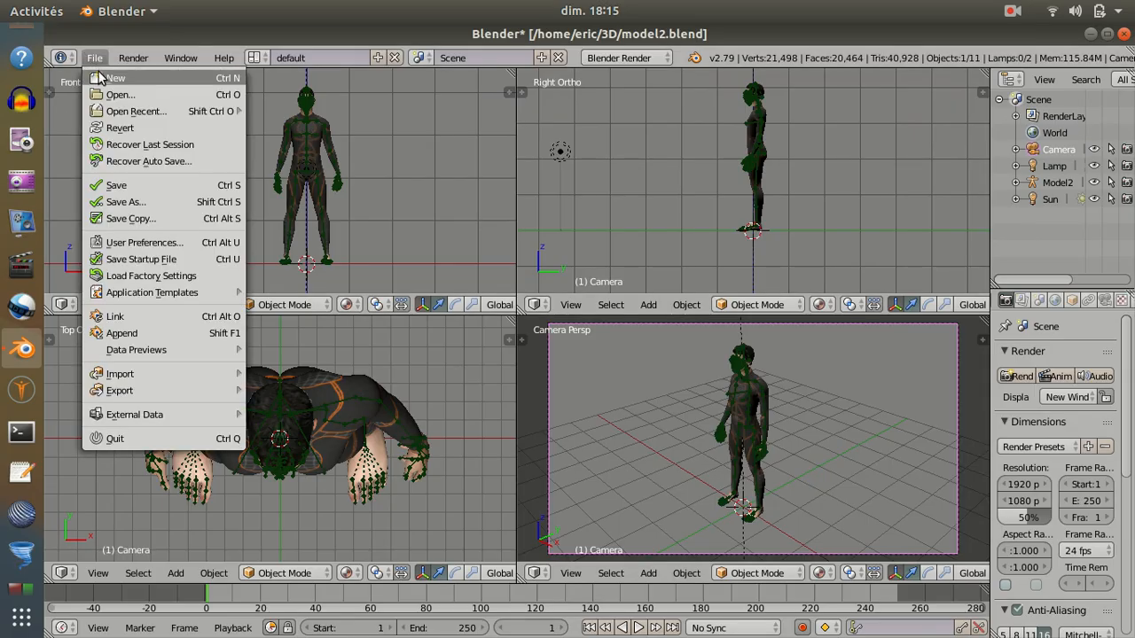
{"action": "left_click", "coordinate": [112, 76]}
{"action": "left_click", "coordinate": [110, 92]}
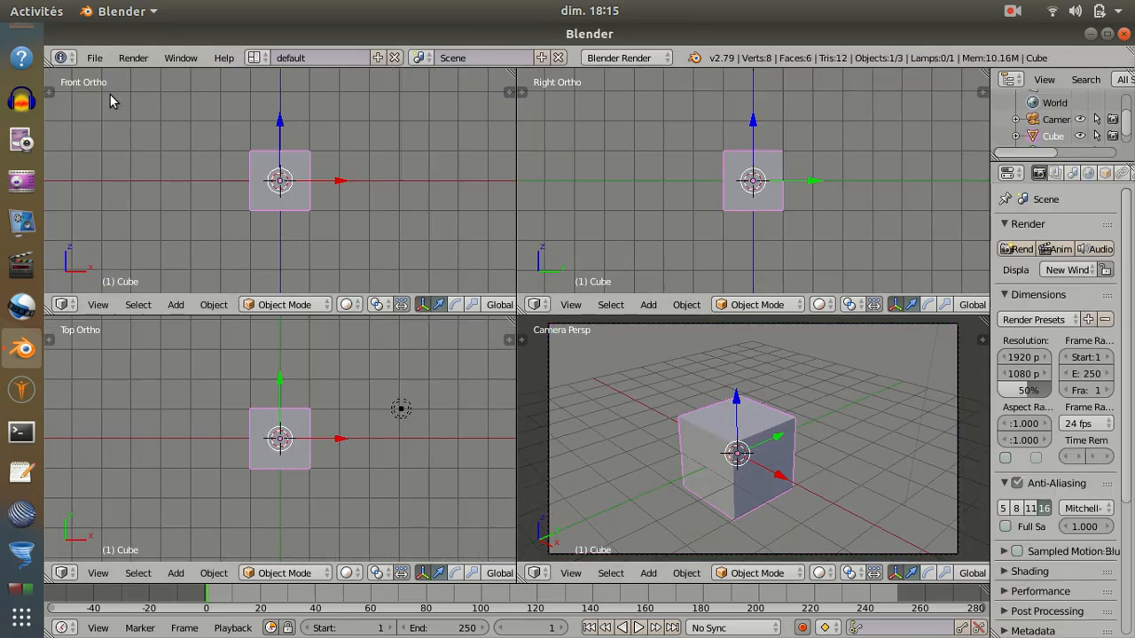
{"action": "left_click", "coordinate": [1125, 34]}
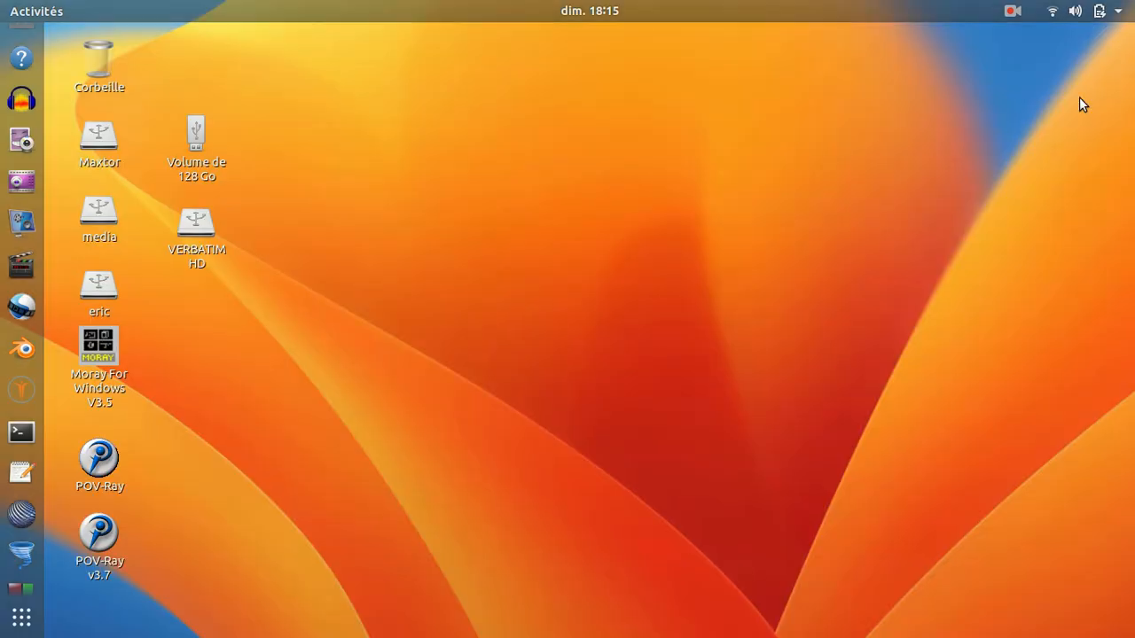